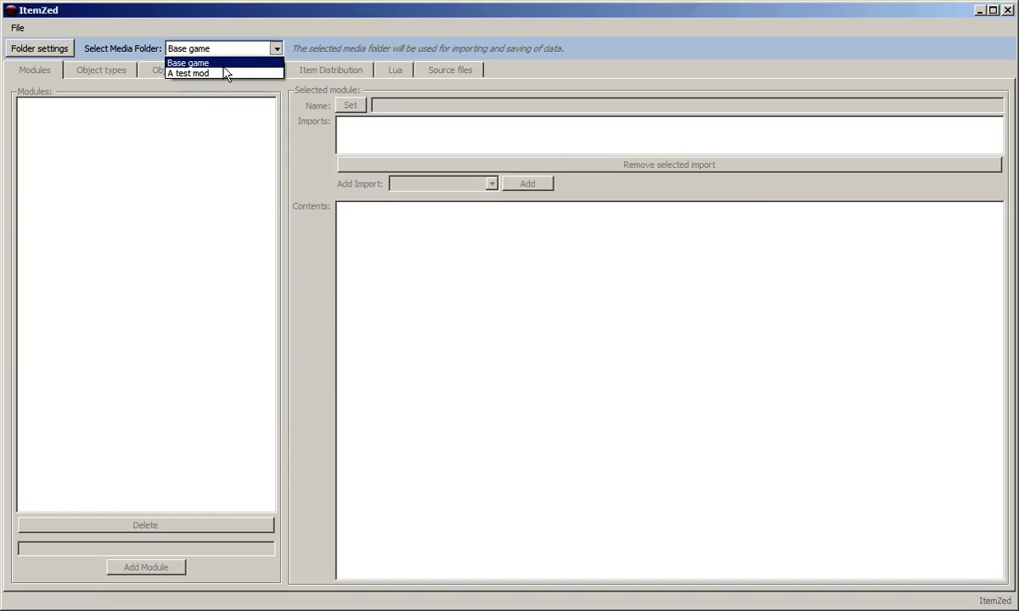
Choose A test mod as the media folder and import its data
{"action": "left_click", "coordinate": [221, 75]}
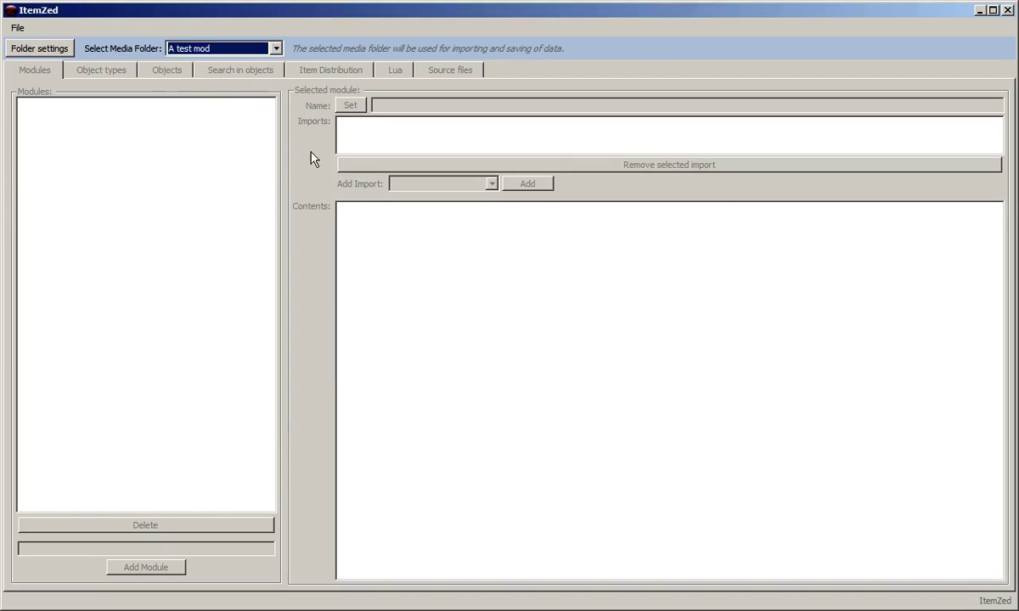
{"action": "left_click", "coordinate": [19, 27]}
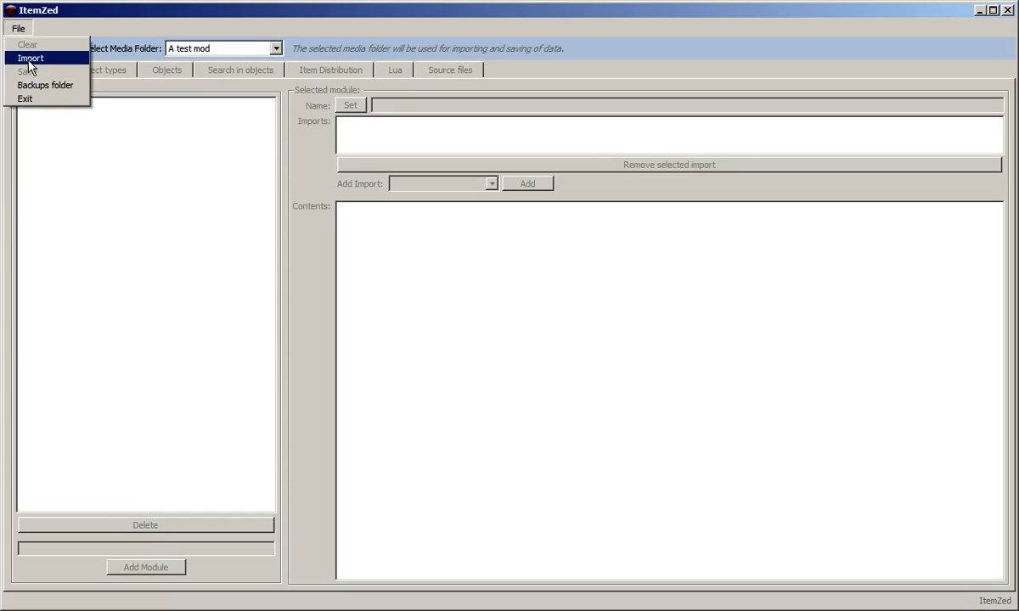
{"action": "left_click", "coordinate": [30, 58]}
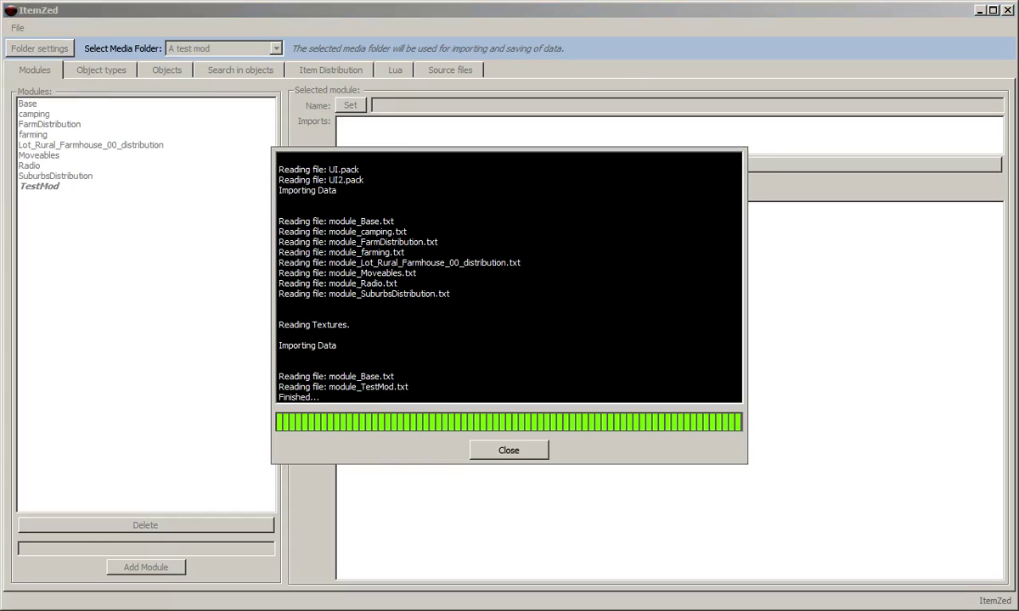
{"action": "left_click", "coordinate": [497, 448]}
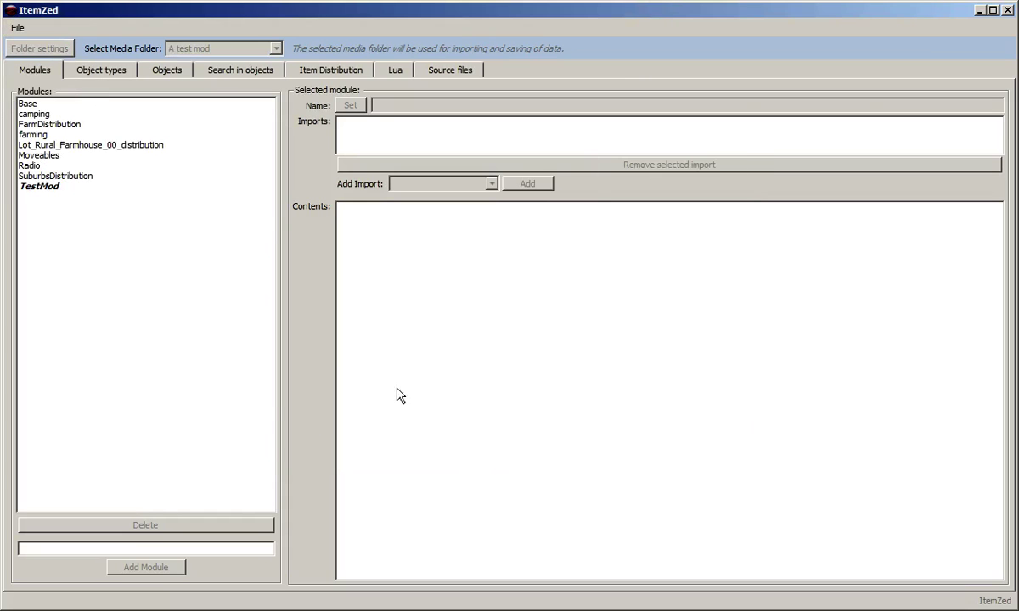
Add a new module named MyModule to the test mod
{"action": "left_click", "coordinate": [41, 186]}
{"action": "left_click", "coordinate": [74, 548]}
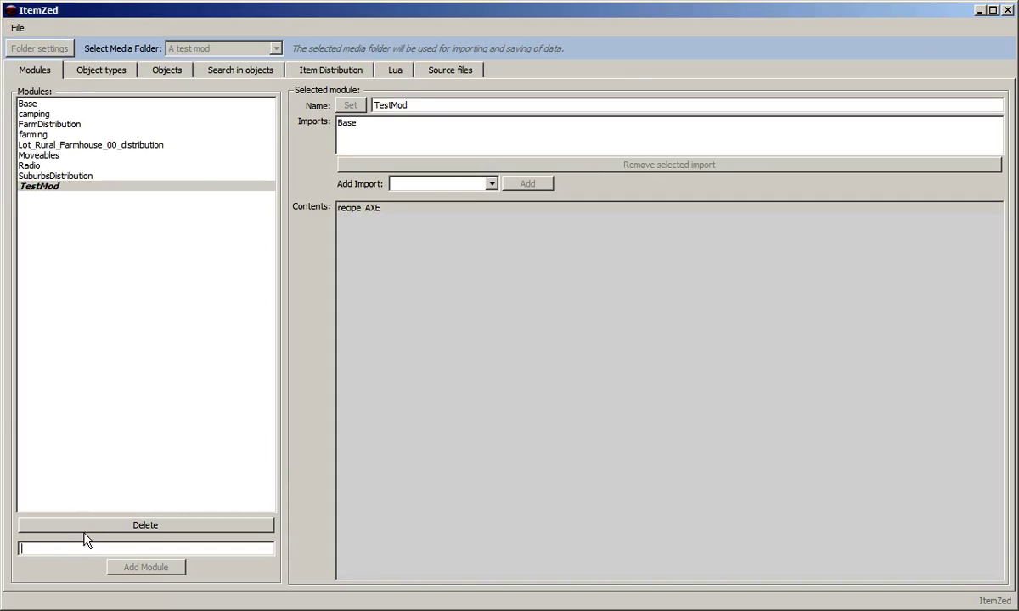
{"action": "type", "text": "MyModule"}
{"action": "left_click", "coordinate": [155, 569]}
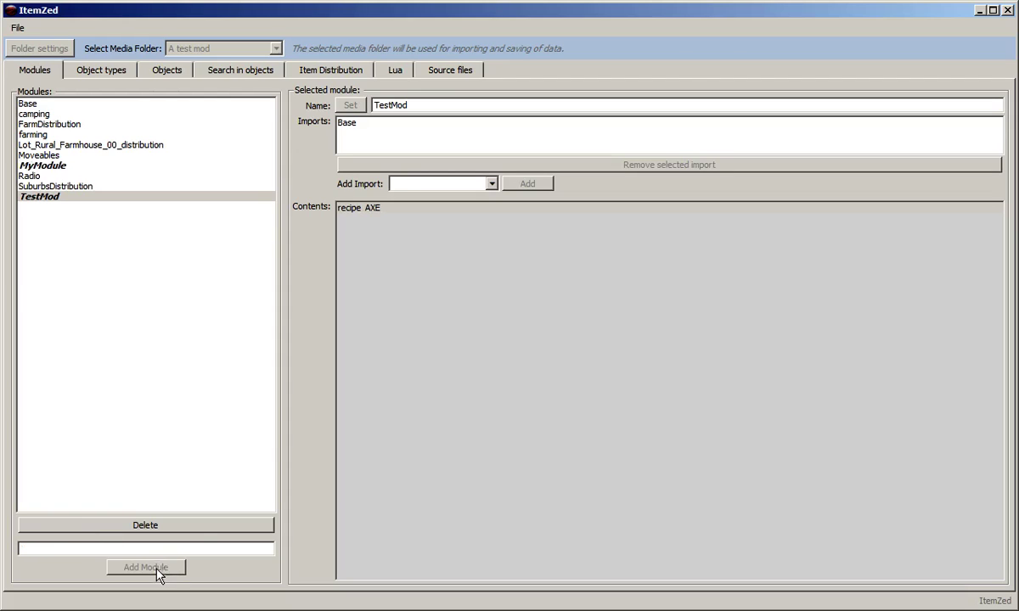
Add the Base module as an import of MyModule
{"action": "left_click", "coordinate": [45, 163]}
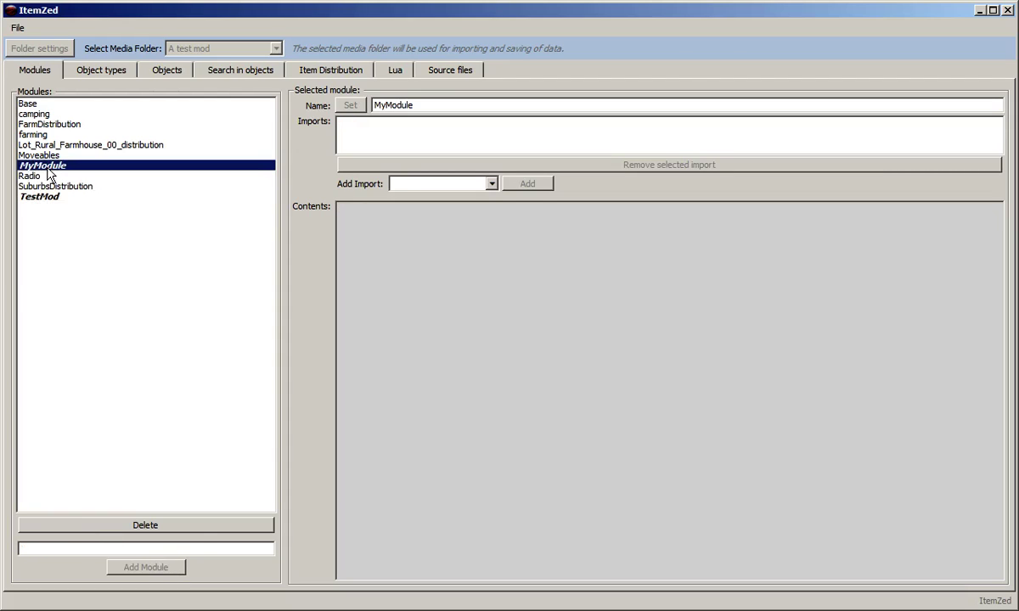
{"action": "left_click", "coordinate": [457, 186]}
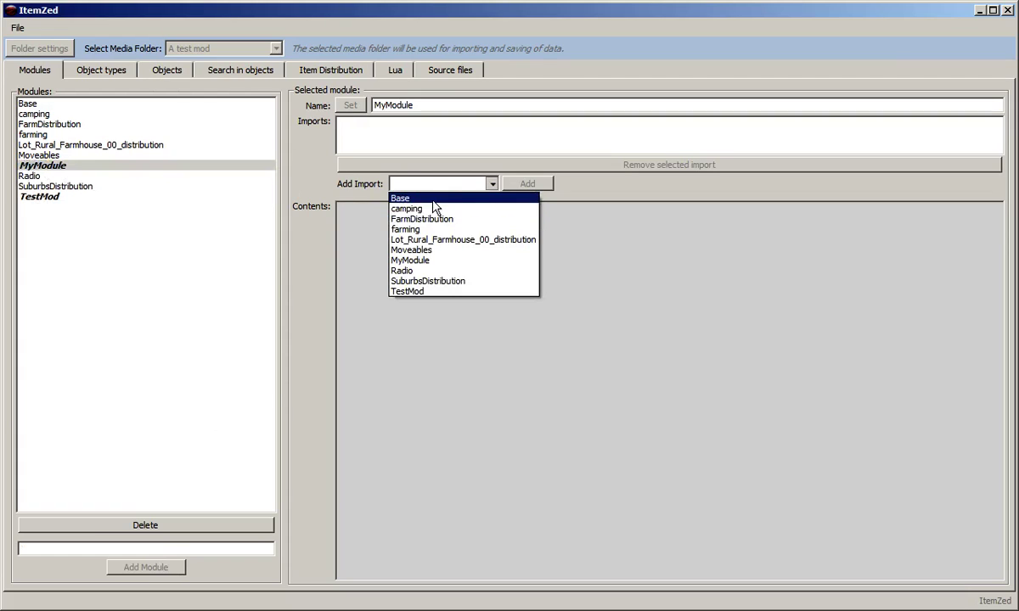
{"action": "left_click", "coordinate": [466, 197]}
{"action": "left_click", "coordinate": [526, 185]}
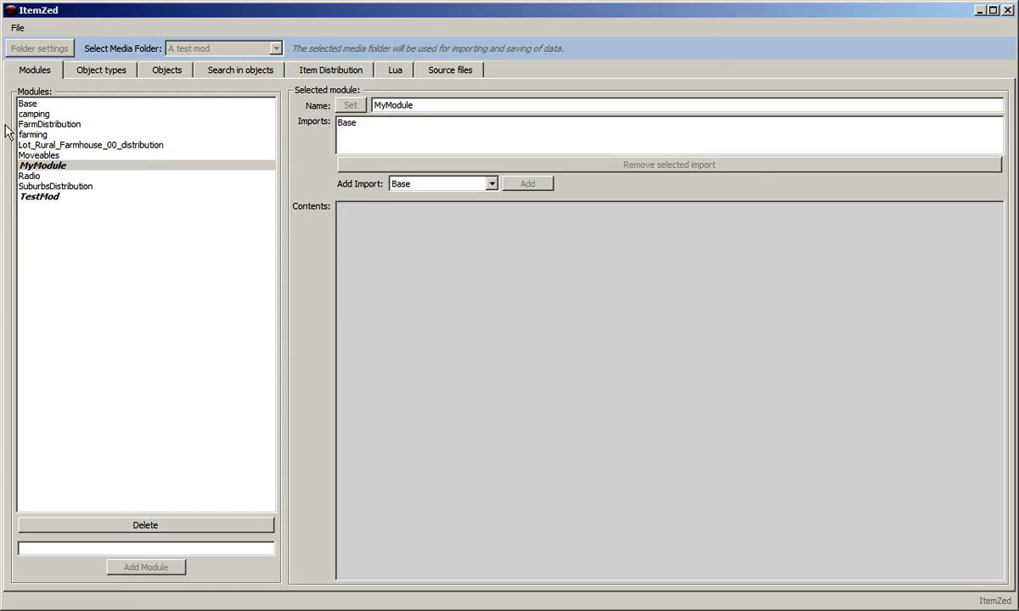
Inspect the contents of the Lot_Rural_Farmhouse_00_distribution and Base modules, and choose farming as the import candidate for Base
{"action": "left_click", "coordinate": [73, 146]}
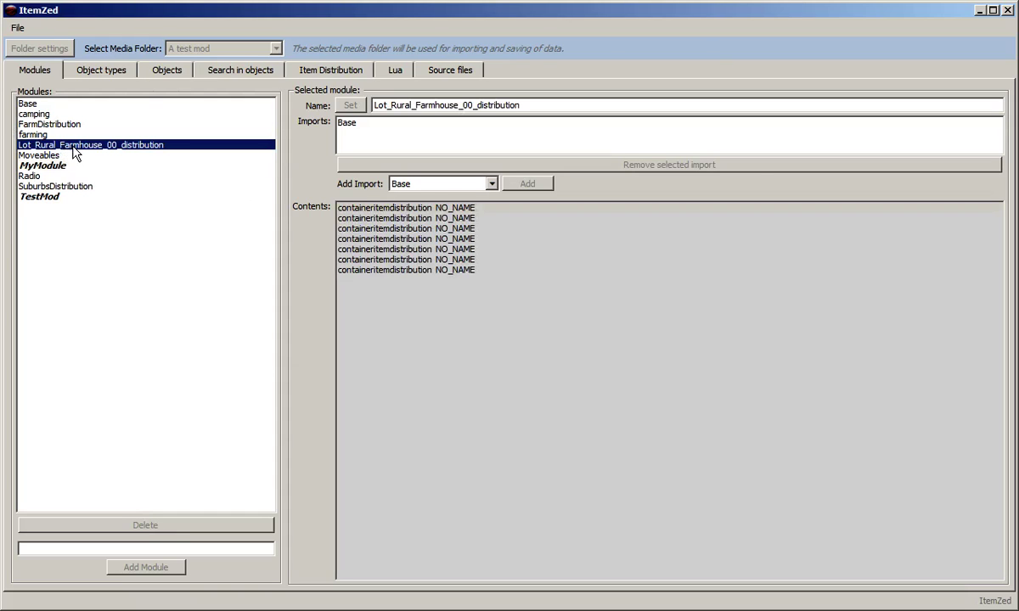
{"action": "left_click", "coordinate": [38, 105]}
{"action": "left_click", "coordinate": [491, 183]}
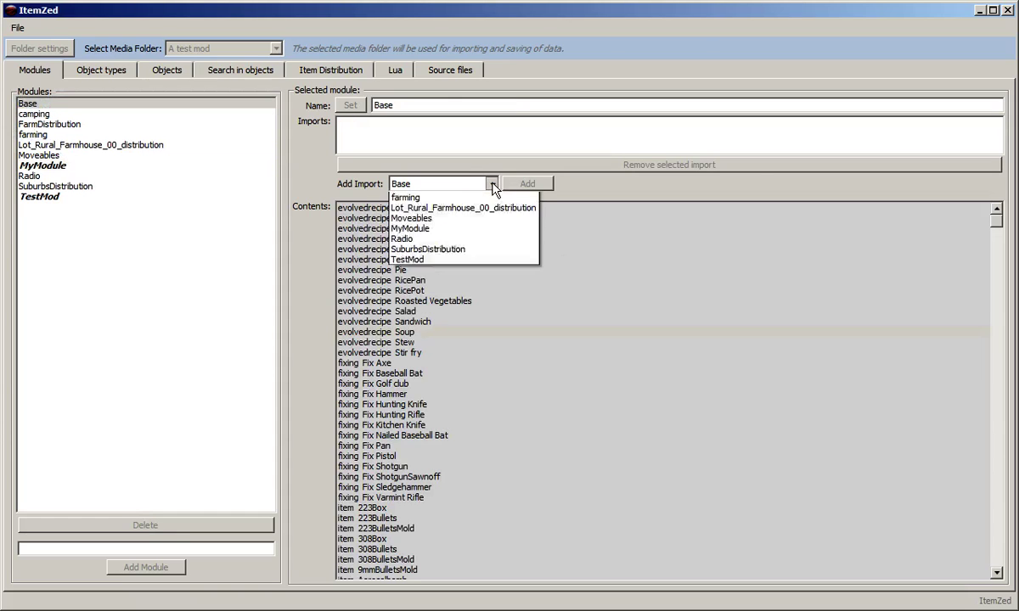
{"action": "left_click", "coordinate": [458, 227]}
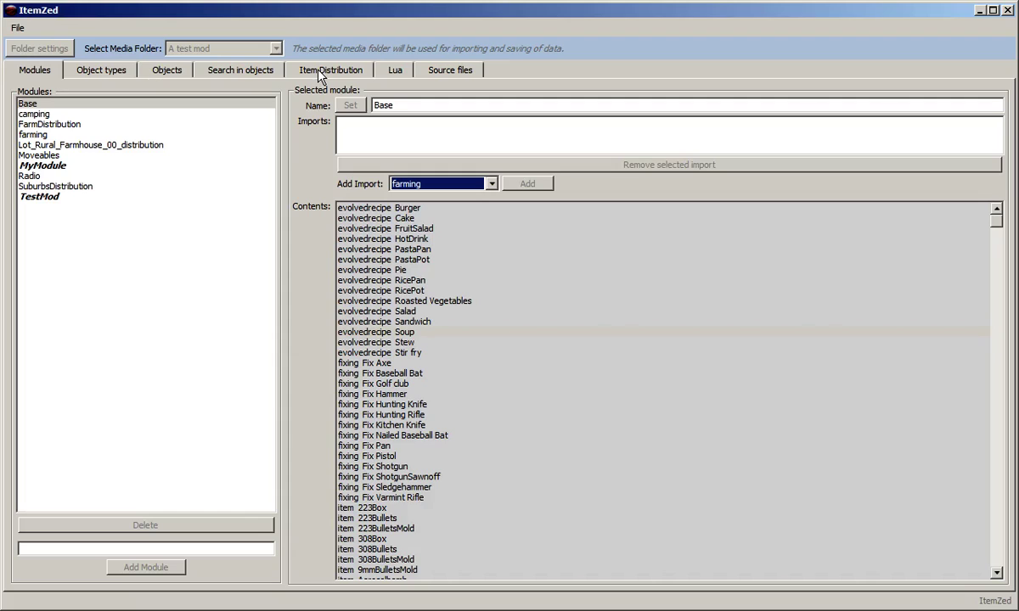
Examine the known keys of the item object type and view the values of its RangeFalloff key
{"action": "left_click", "coordinate": [107, 71]}
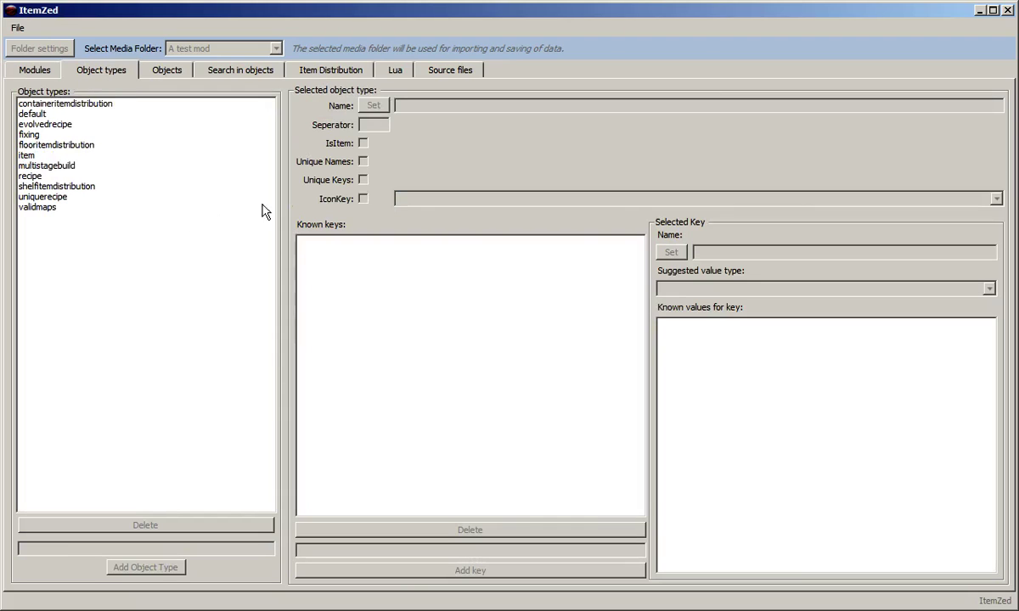
{"action": "left_click", "coordinate": [27, 156]}
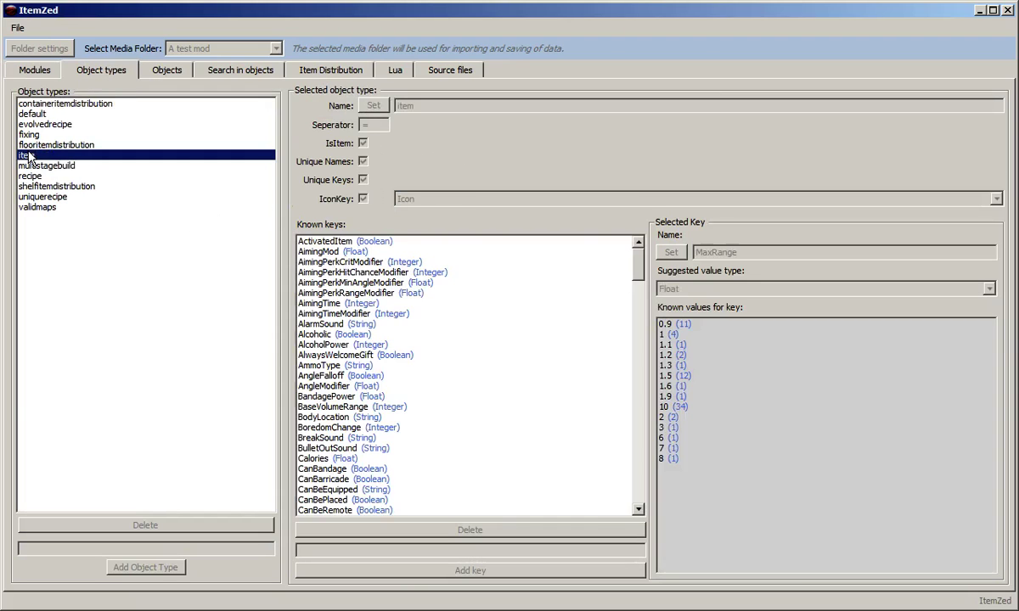
{"action": "scroll", "coordinate": [604, 255], "scroll_direction": "down", "scroll_amount": 20}
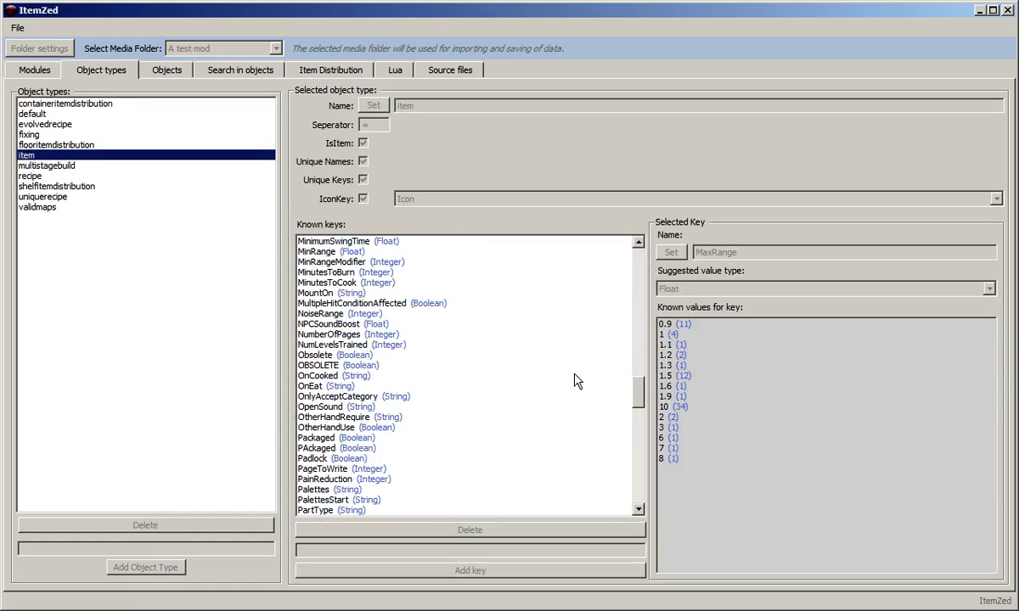
{"action": "left_click", "coordinate": [561, 335]}
{"action": "left_click_drag", "start_coordinate": [641, 395], "coordinate": [643, 425]}
{"action": "left_click", "coordinate": [416, 355]}
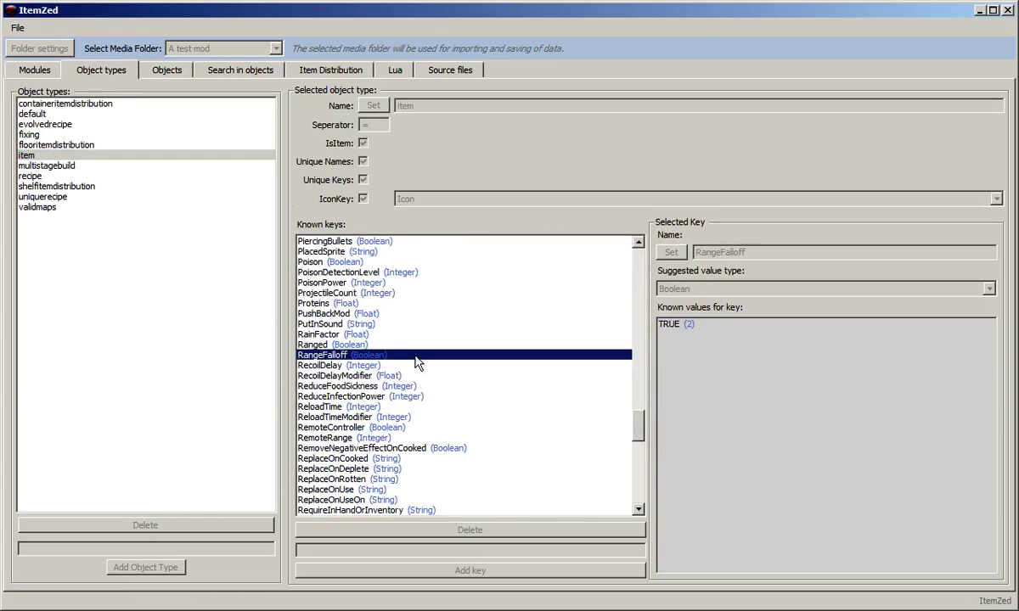
Add an Apple to the counter container of the aesthetic location in the item distribution and set its amount to 2
{"action": "left_click", "coordinate": [331, 71]}
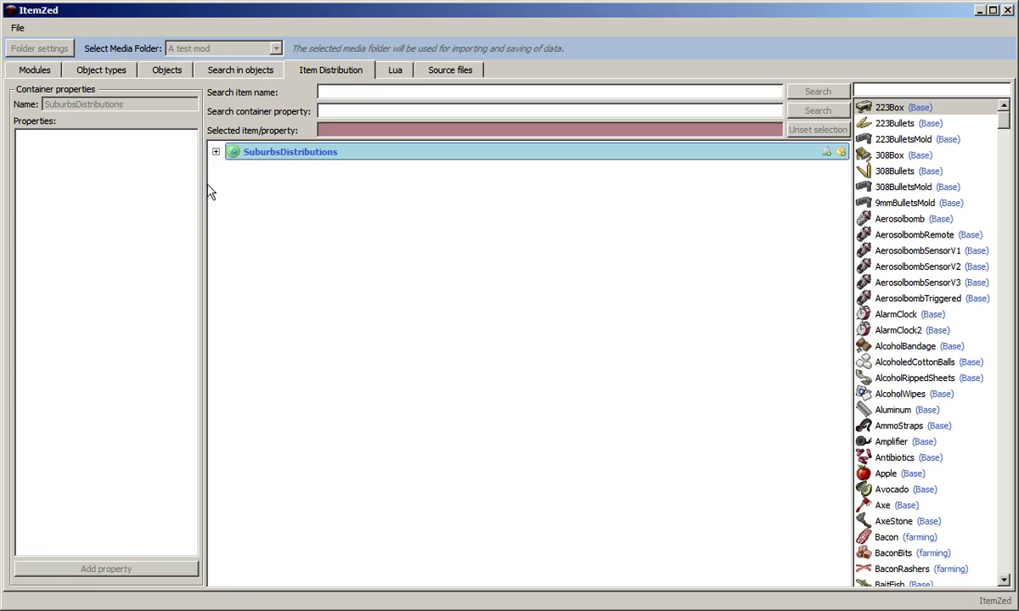
{"action": "left_click", "coordinate": [217, 153]}
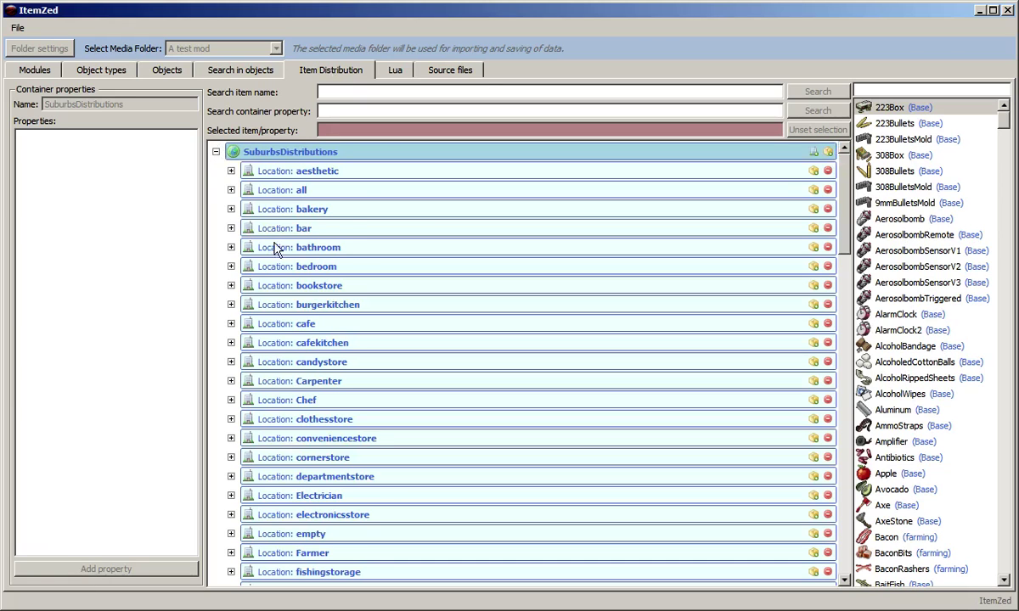
{"action": "left_click", "coordinate": [231, 171]}
{"action": "left_click", "coordinate": [246, 190]}
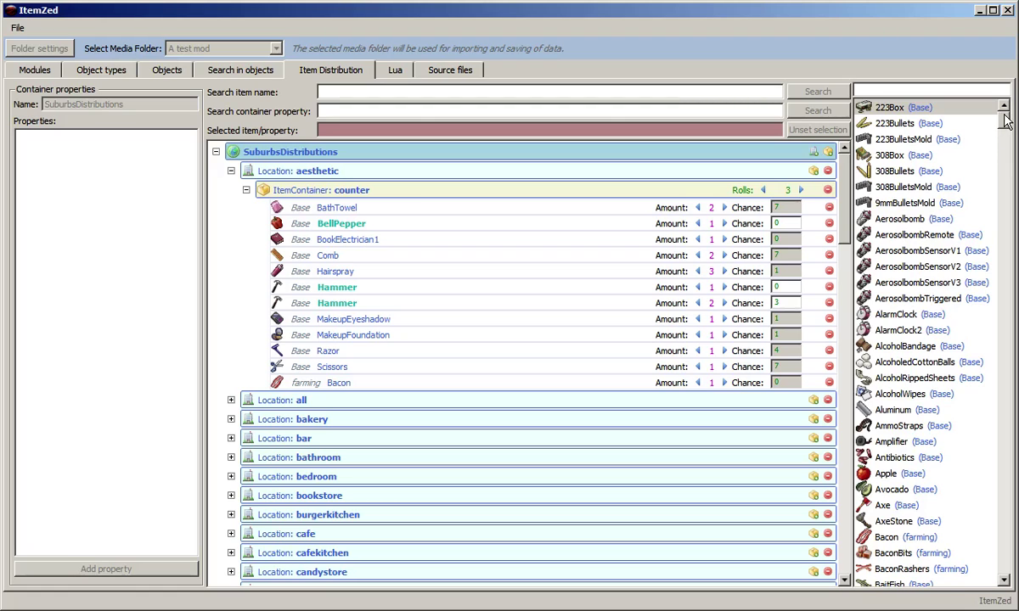
{"action": "mouse_move", "coordinate": [1006, 122]}
{"action": "left_mouse_down"}
{"action": "mouse_move", "coordinate": [1010, 144]}
{"action": "mouse_move", "coordinate": [1012, 125]}
{"action": "left_mouse_up"}
{"action": "left_click_drag", "start_coordinate": [885, 298], "coordinate": [332, 197]}
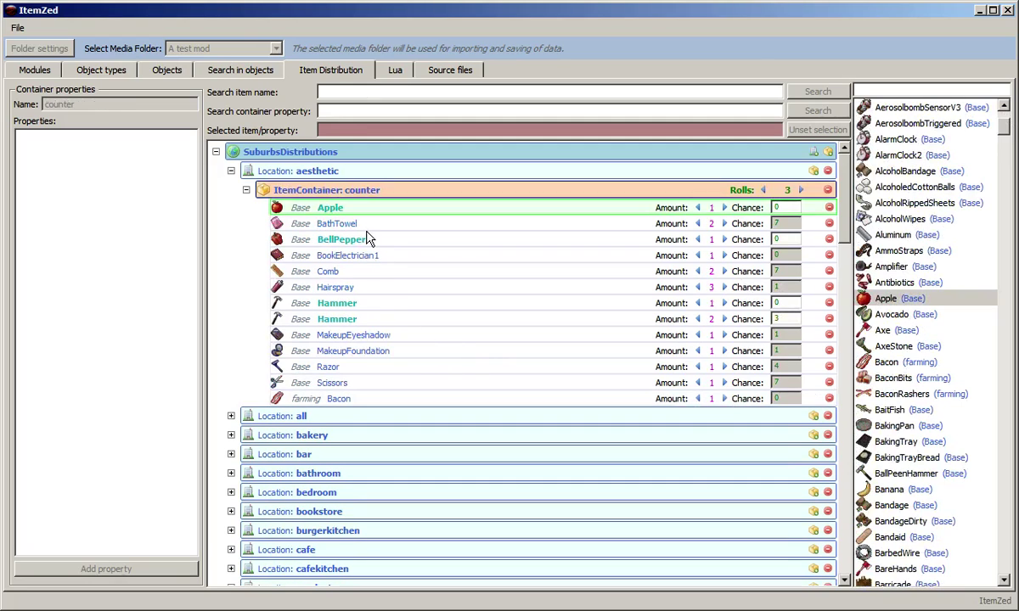
{"action": "left_click", "coordinate": [353, 226]}
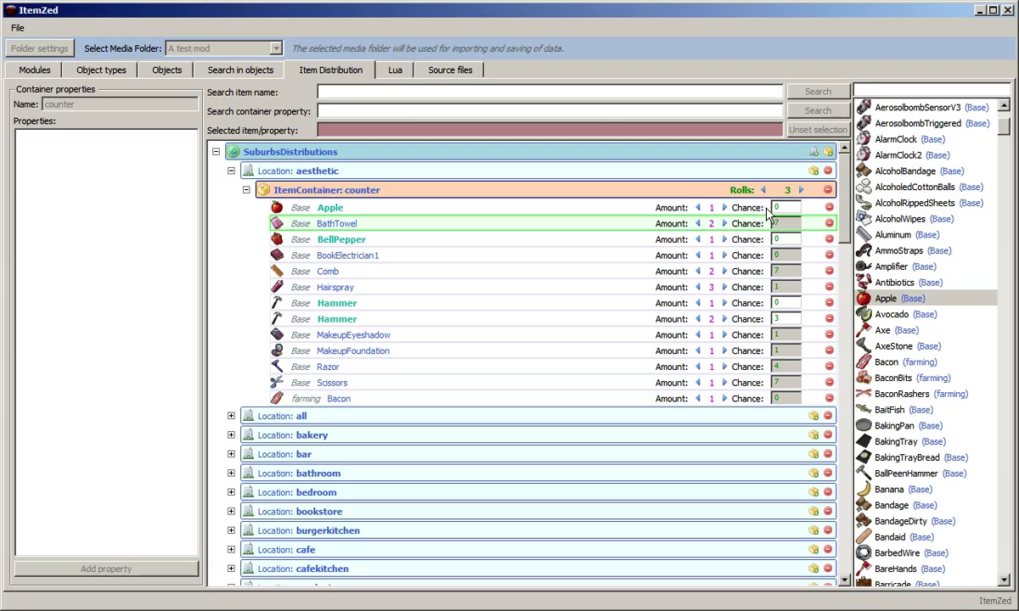
{"action": "left_click", "coordinate": [724, 207]}
Clear the loaded test mod data without saving it
{"action": "left_click", "coordinate": [18, 28]}
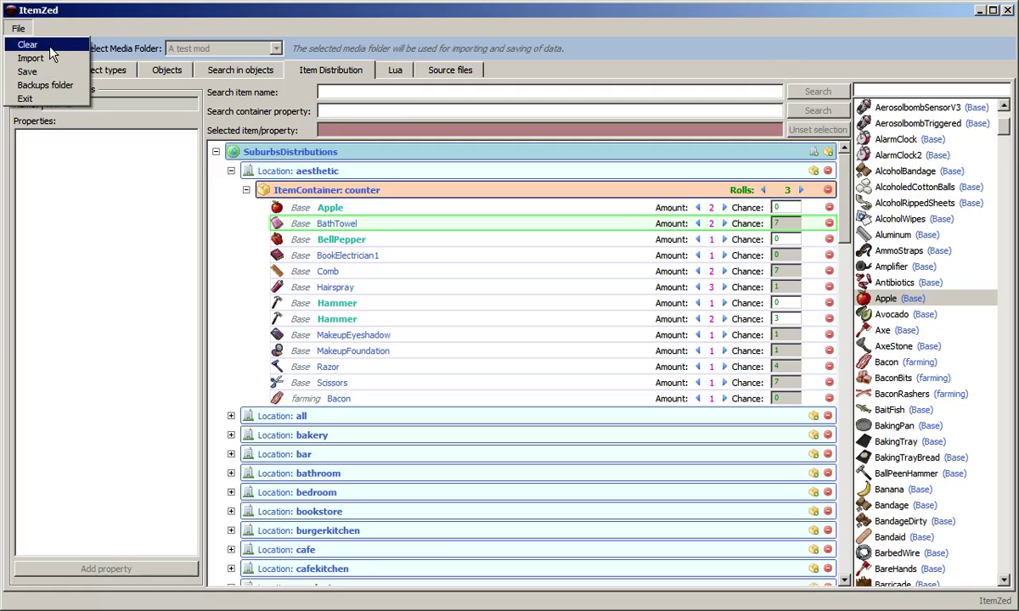
{"action": "left_click", "coordinate": [46, 45]}
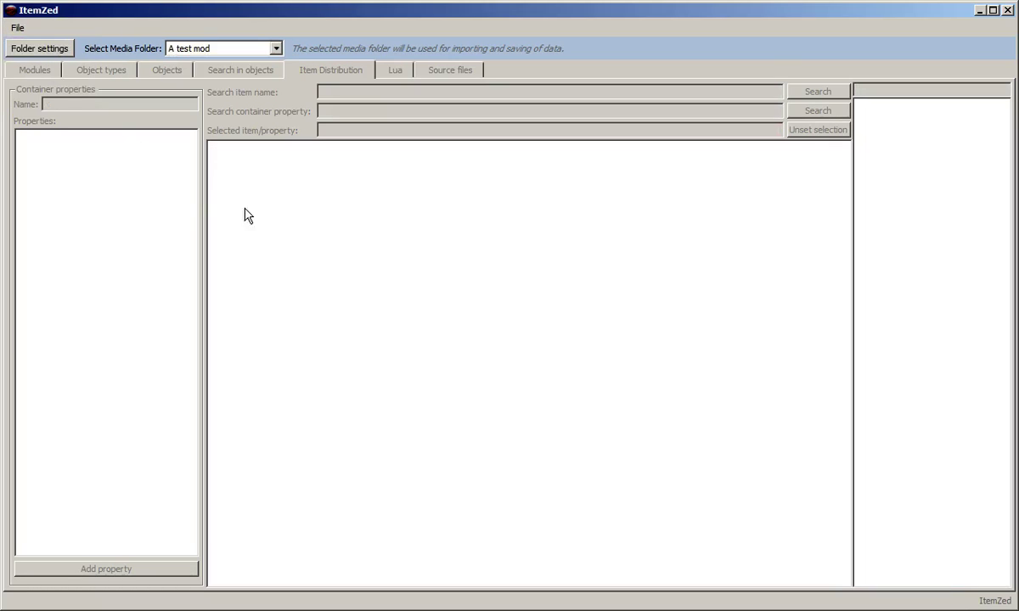
{"action": "left_click", "coordinate": [18, 30]}
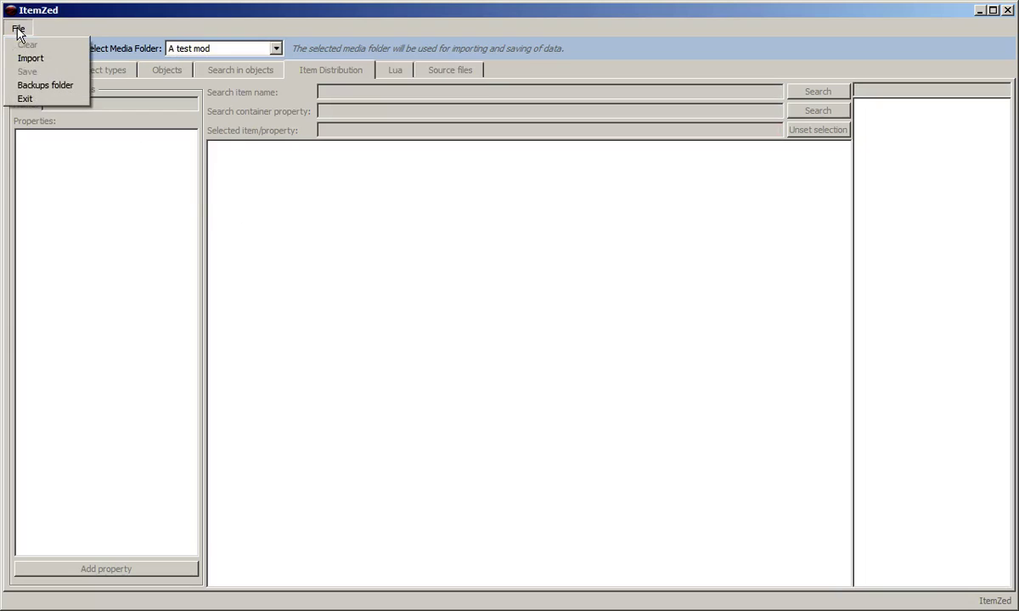
{"action": "left_click", "coordinate": [18, 29]}
Choose Base game as the media folder and import its data
{"action": "left_click", "coordinate": [229, 49]}
{"action": "left_click", "coordinate": [191, 65]}
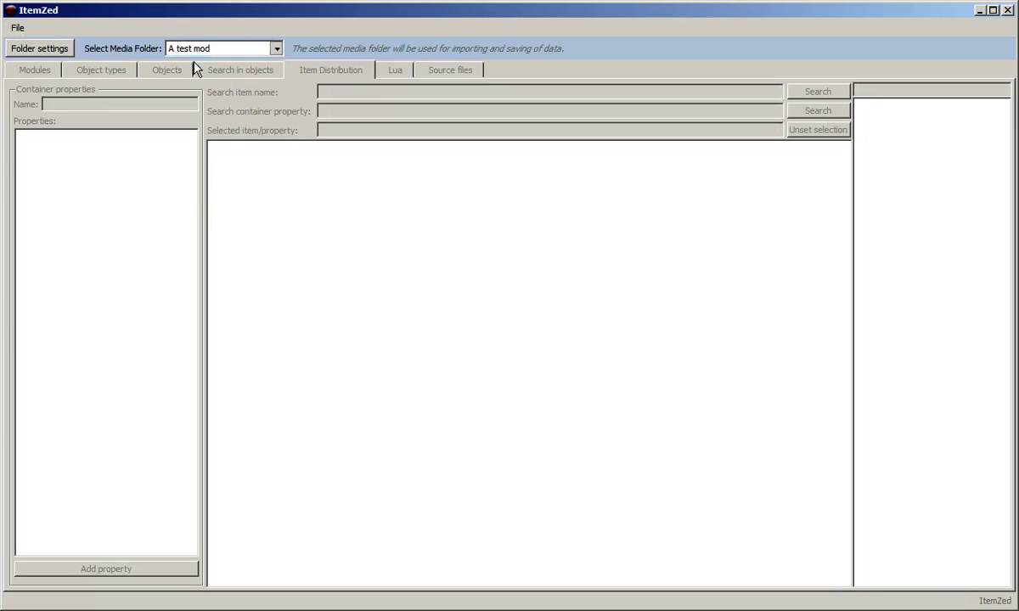
{"action": "left_click", "coordinate": [18, 28]}
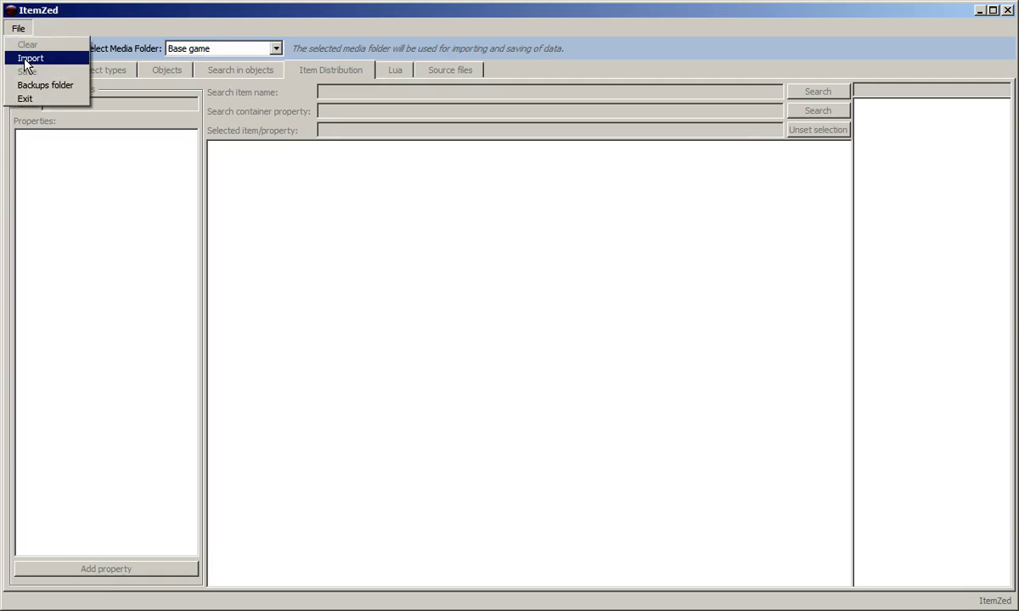
{"action": "left_click", "coordinate": [30, 58]}
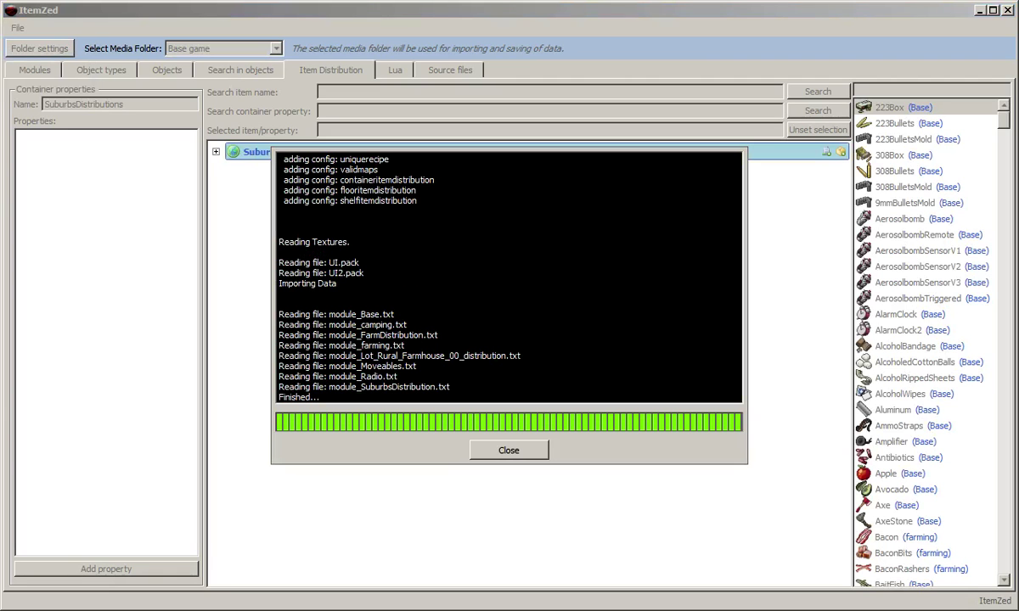
{"action": "left_click", "coordinate": [511, 449]}
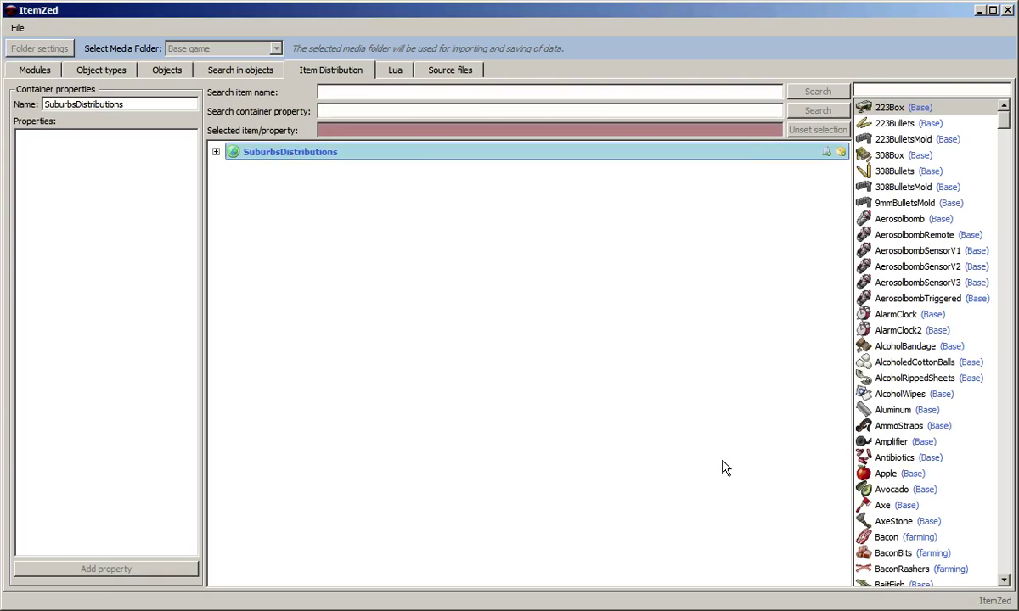
Add the Base Apple item to the counter container of the aesthetic location in SuburbsDistributions
{"action": "left_click", "coordinate": [215, 153]}
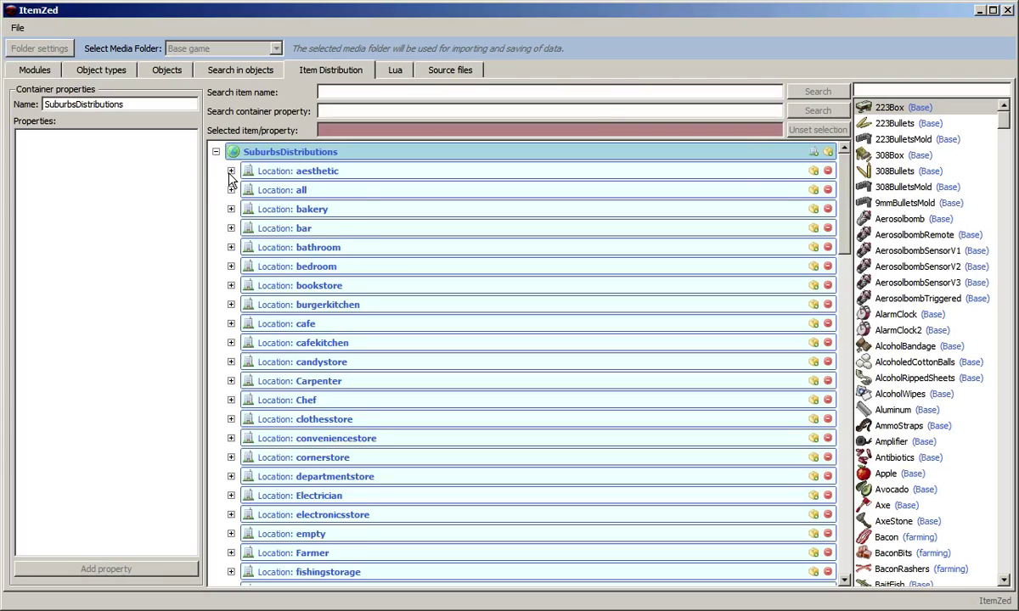
{"action": "left_click", "coordinate": [231, 172]}
{"action": "left_click", "coordinate": [246, 190]}
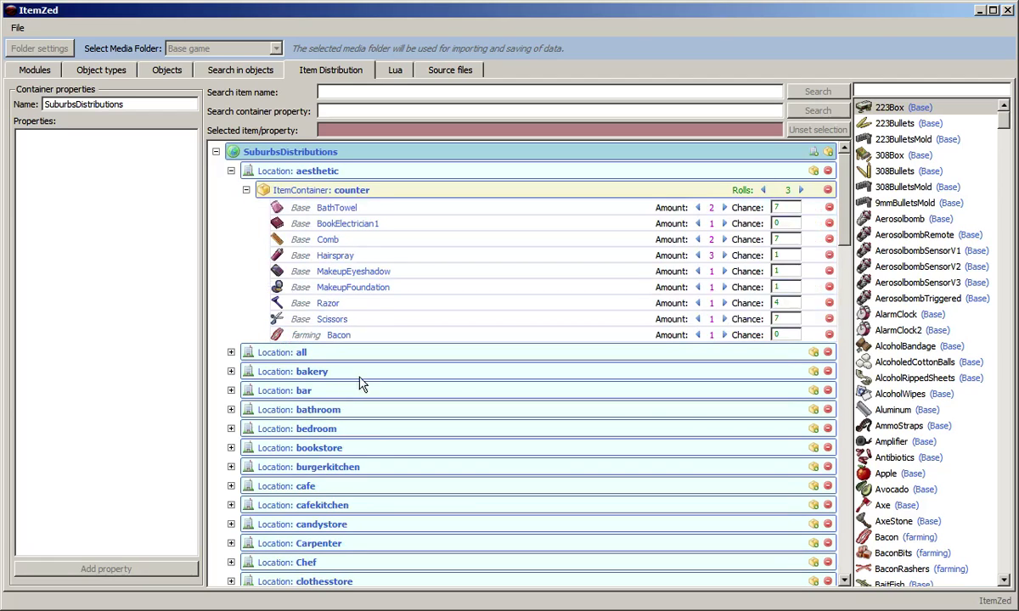
{"action": "left_click_drag", "start_coordinate": [886, 474], "coordinate": [501, 272]}
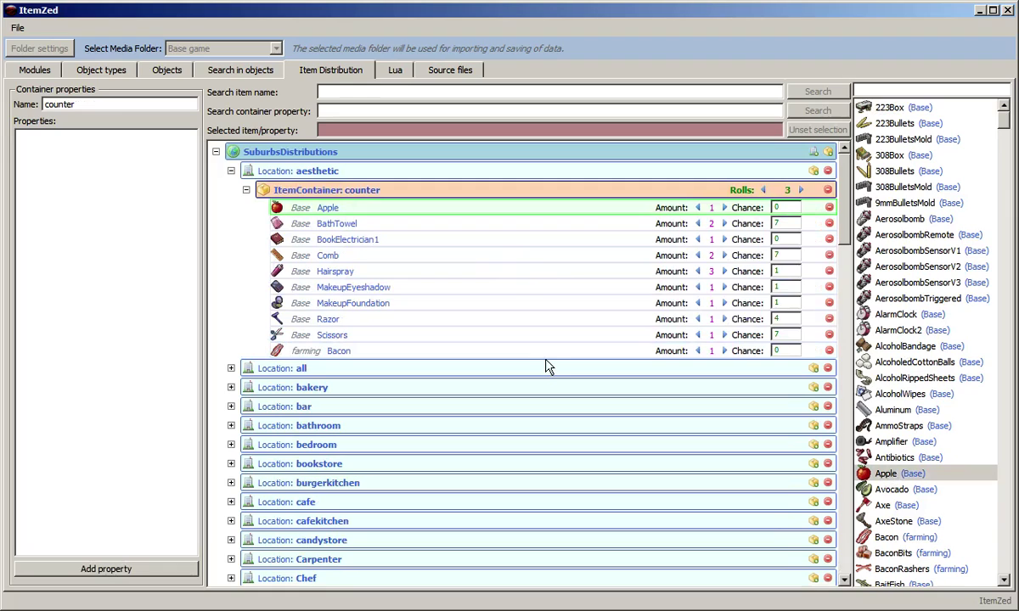
Restrict the distribution tree to Apple, and switch it to BellPepper to examine where each item spawns
{"action": "left_click", "coordinate": [885, 474]}
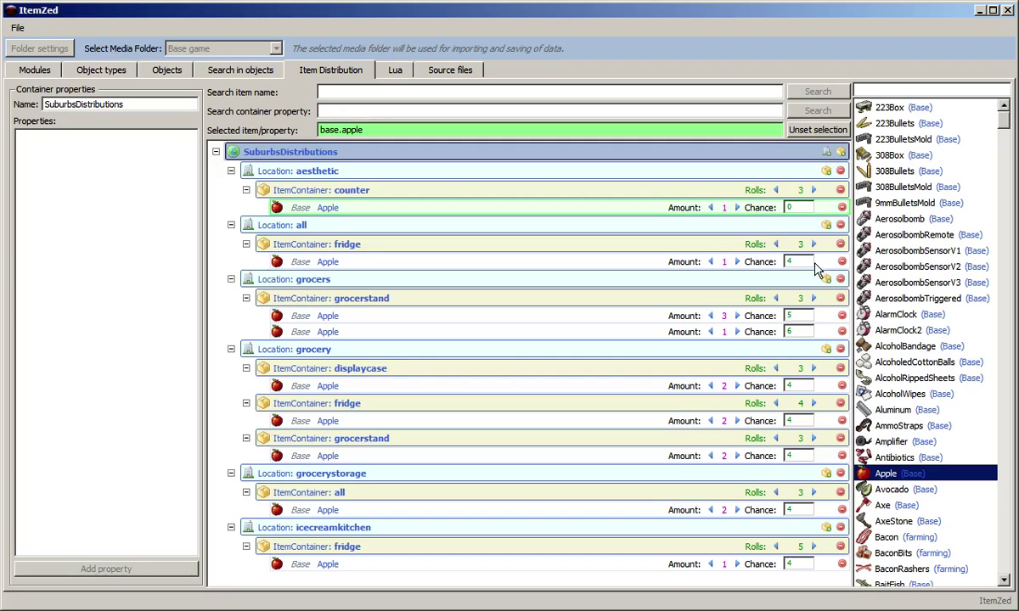
{"action": "left_click_drag", "start_coordinate": [1010, 129], "coordinate": [1010, 151]}
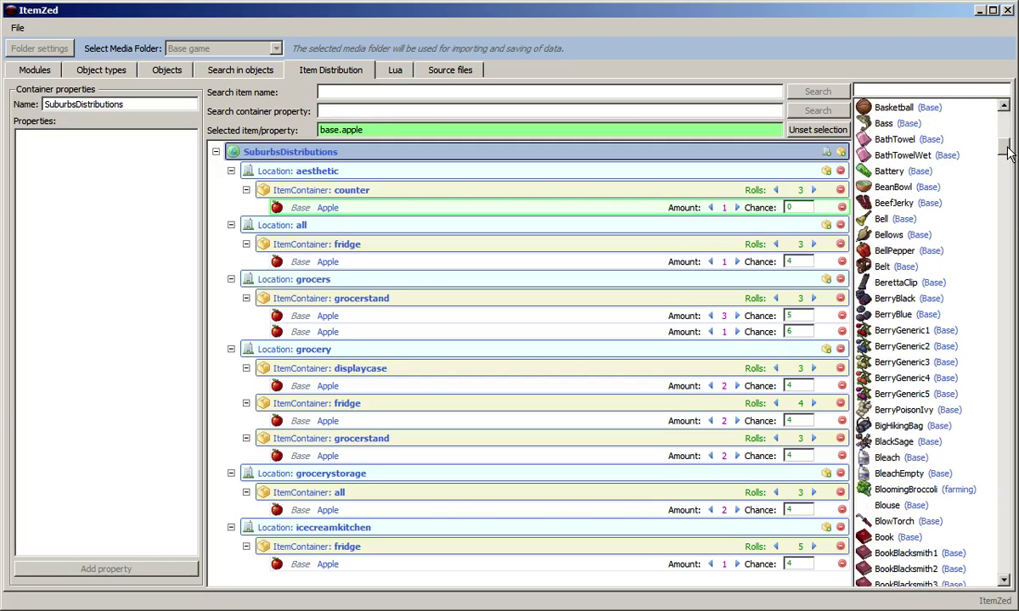
{"action": "left_click", "coordinate": [887, 250]}
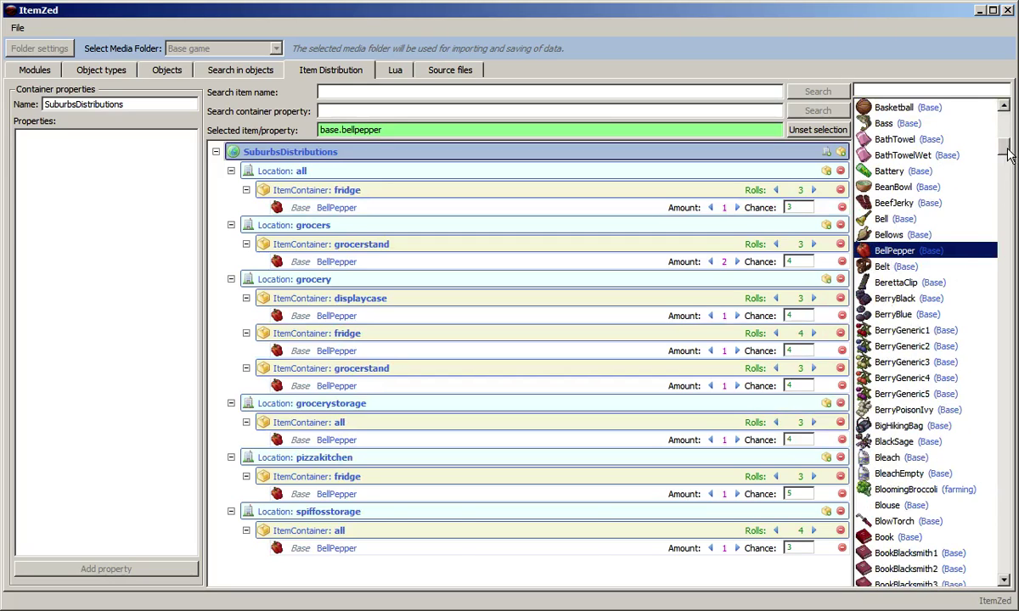
Filter the item list by "book" and restrict the distribution tree to the Base Book item to examine its spawn locations
{"action": "left_click_drag", "start_coordinate": [1008, 143], "coordinate": [1010, 156]}
{"action": "left_click", "coordinate": [940, 93]}
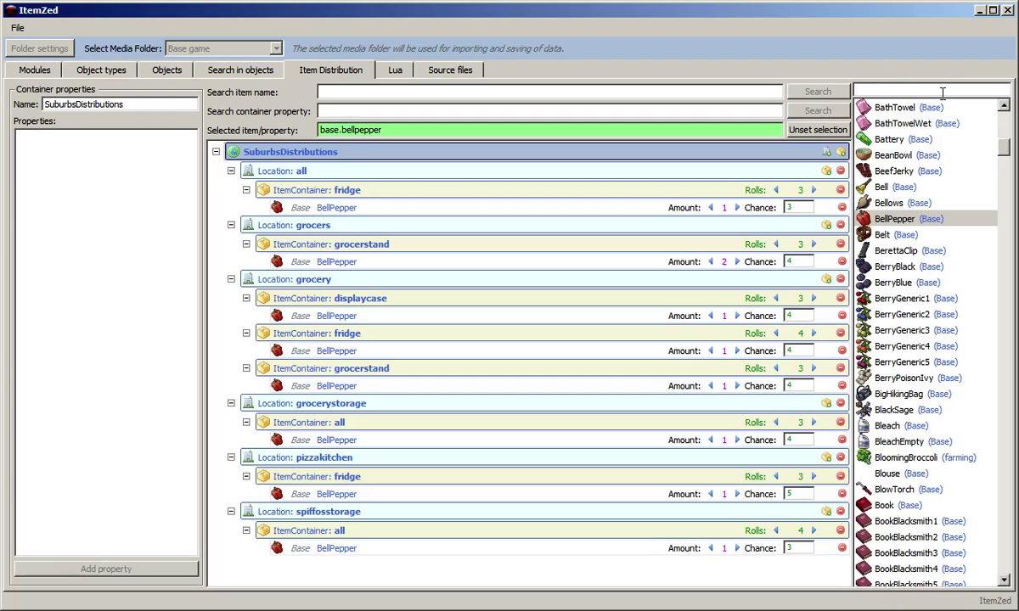
{"action": "type", "text": "book"}
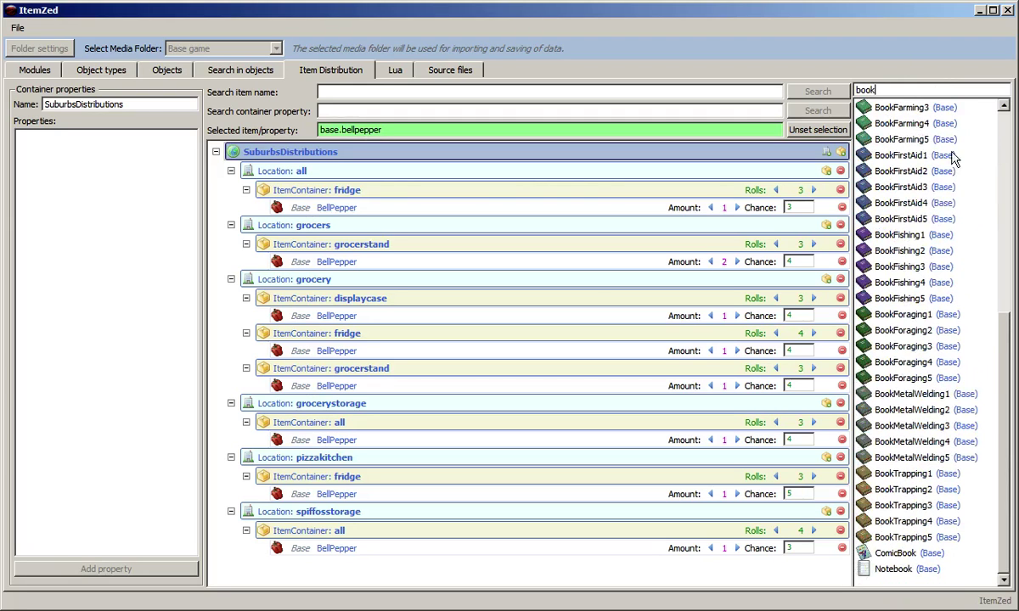
{"action": "scroll", "coordinate": [933, 306], "scroll_direction": "up", "scroll_amount": 8}
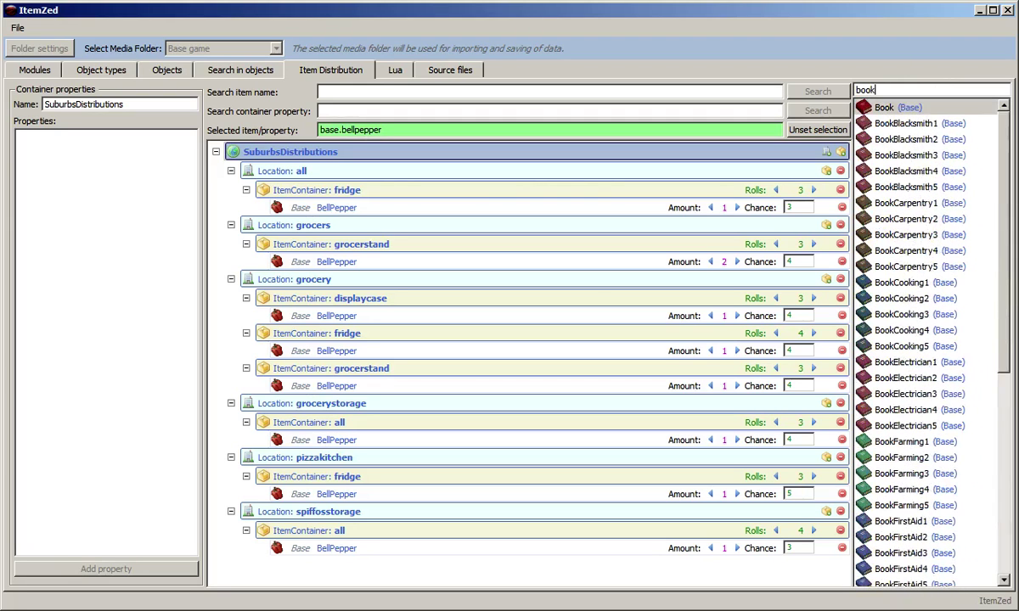
{"action": "left_click", "coordinate": [883, 107]}
{"action": "mouse_move", "coordinate": [843, 165]}
{"action": "left_mouse_down"}
{"action": "mouse_move", "coordinate": [842, 357]}
{"action": "mouse_move", "coordinate": [838, 180]}
{"action": "left_mouse_up"}
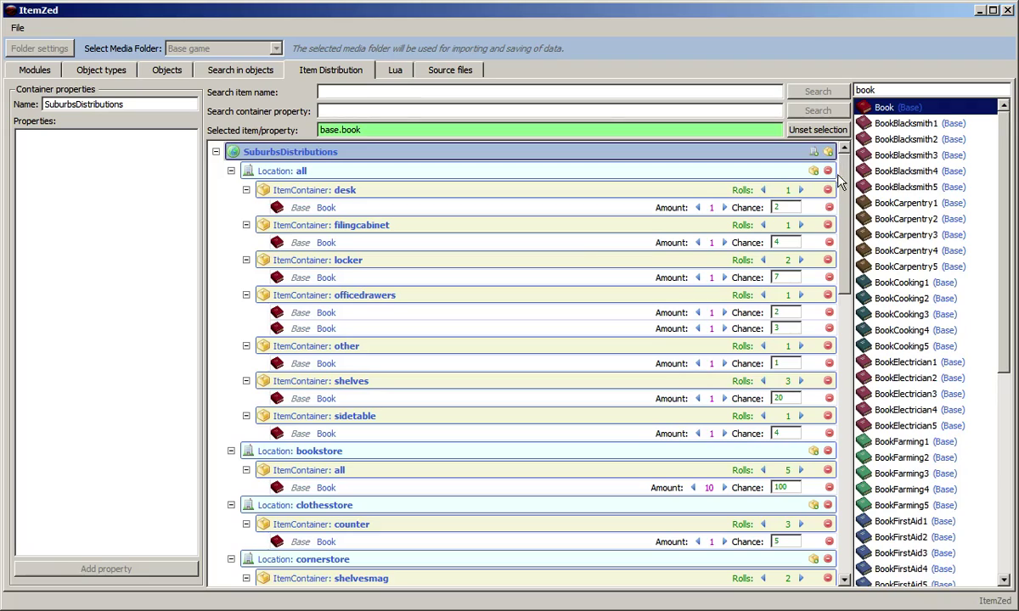
Search the distributions for item names containing "book", review the matches, and unset the selection
{"action": "left_click", "coordinate": [335, 93]}
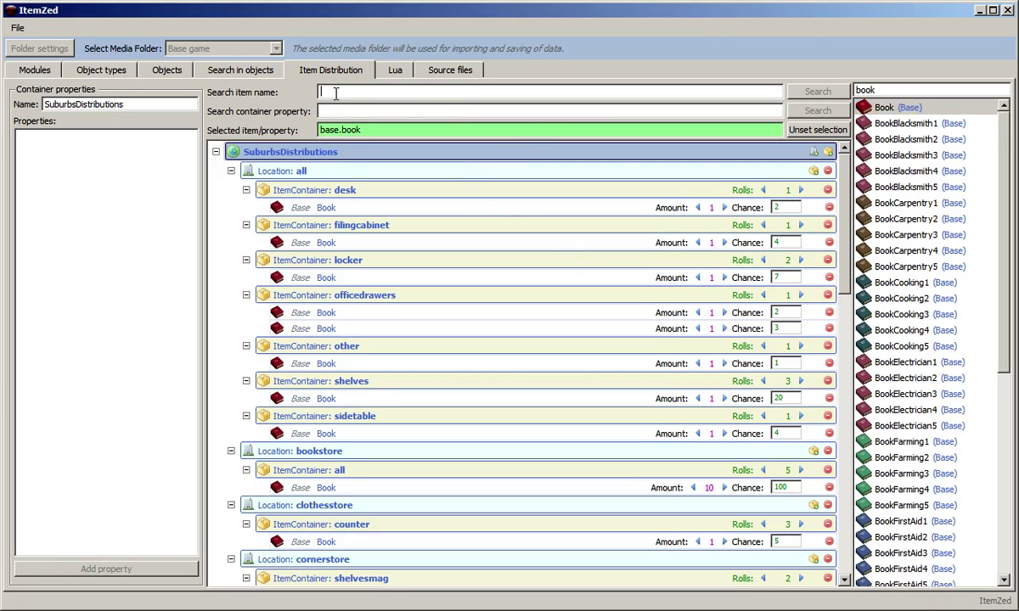
{"action": "type", "text": "book"}
{"action": "left_click", "coordinate": [817, 92]}
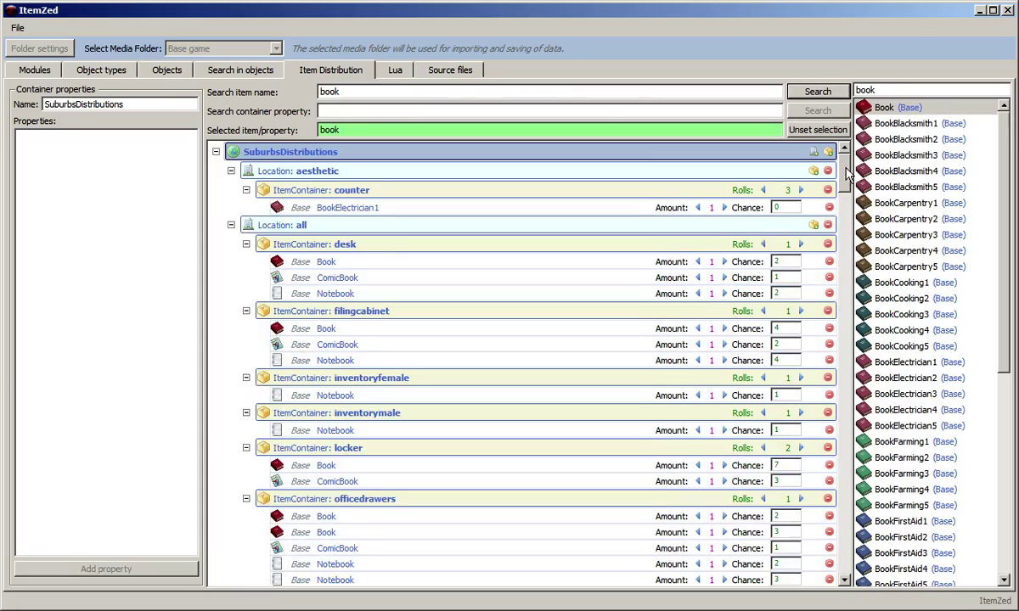
{"action": "mouse_move", "coordinate": [847, 174]}
{"action": "left_mouse_down"}
{"action": "mouse_move", "coordinate": [849, 289]}
{"action": "mouse_move", "coordinate": [859, 174]}
{"action": "left_mouse_up"}
{"action": "left_click", "coordinate": [811, 131]}
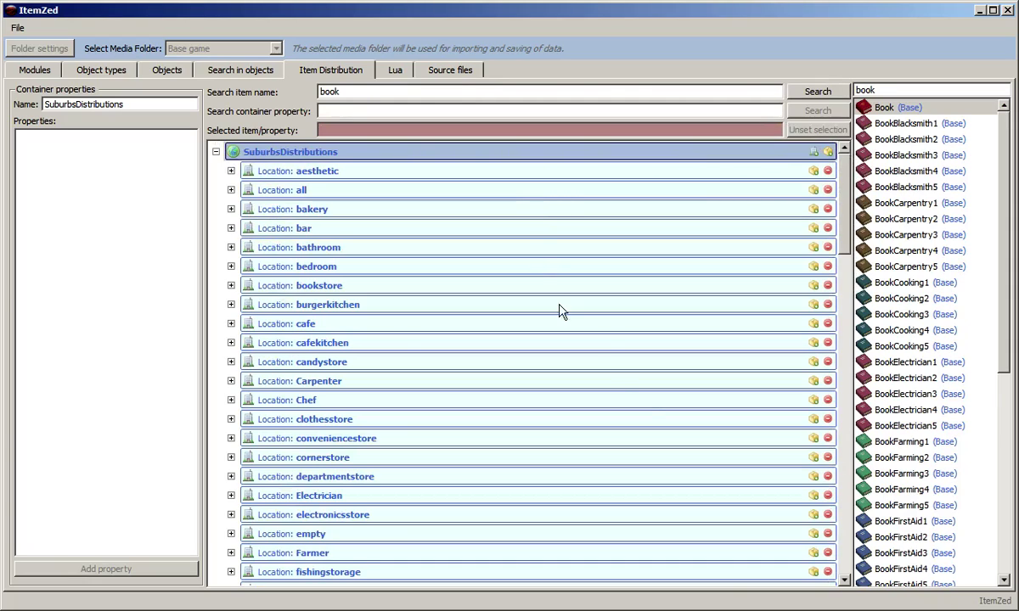
View the FirstAidKit container's properties, then search the distributions for the container property "fillrand" and inspect the matching containers
{"action": "left_click_drag", "start_coordinate": [827, 243], "coordinate": [828, 520]}
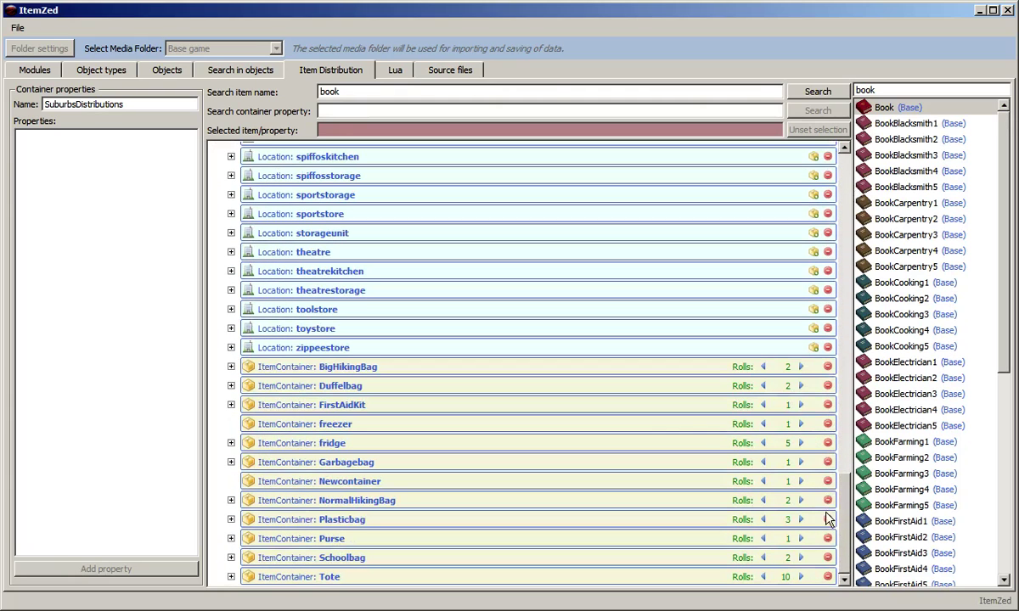
{"action": "left_click", "coordinate": [307, 404]}
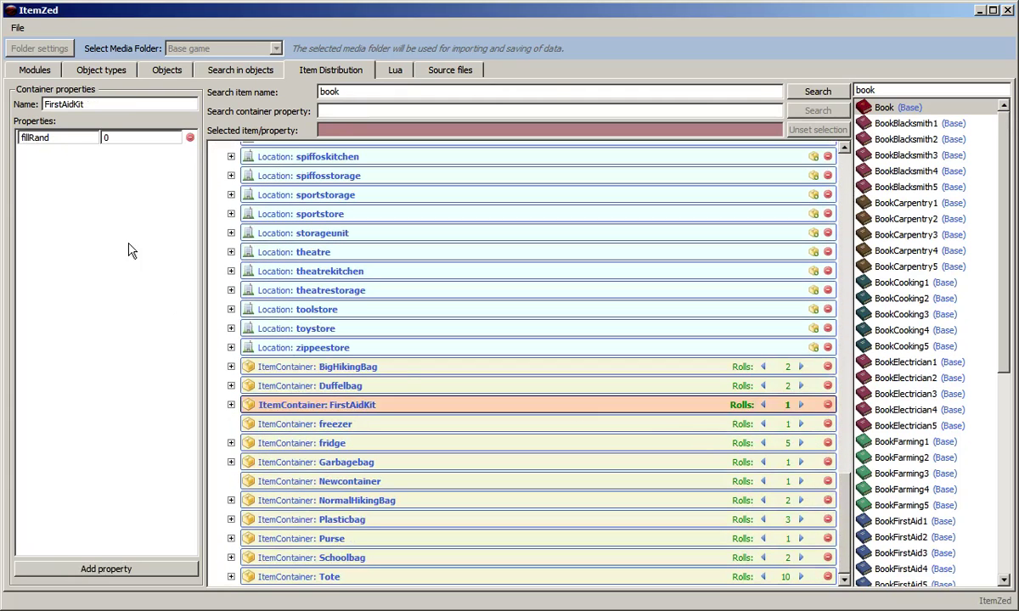
{"action": "left_click", "coordinate": [347, 111]}
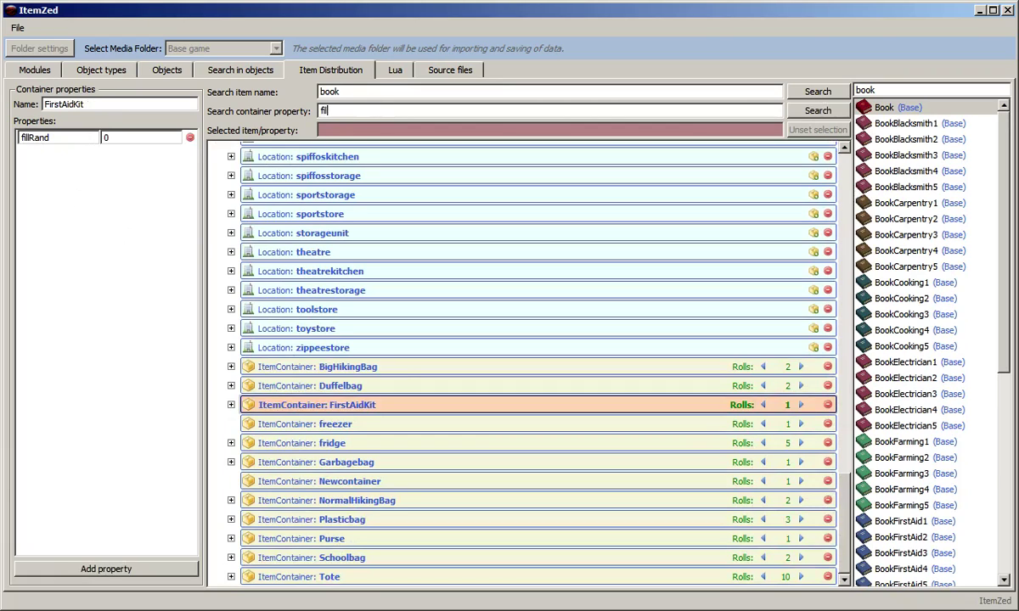
{"action": "type", "text": "fillrand"}
{"action": "left_click", "coordinate": [818, 111]}
{"action": "left_click", "coordinate": [303, 173]}
{"action": "left_click_drag", "start_coordinate": [303, 176], "coordinate": [314, 303]}
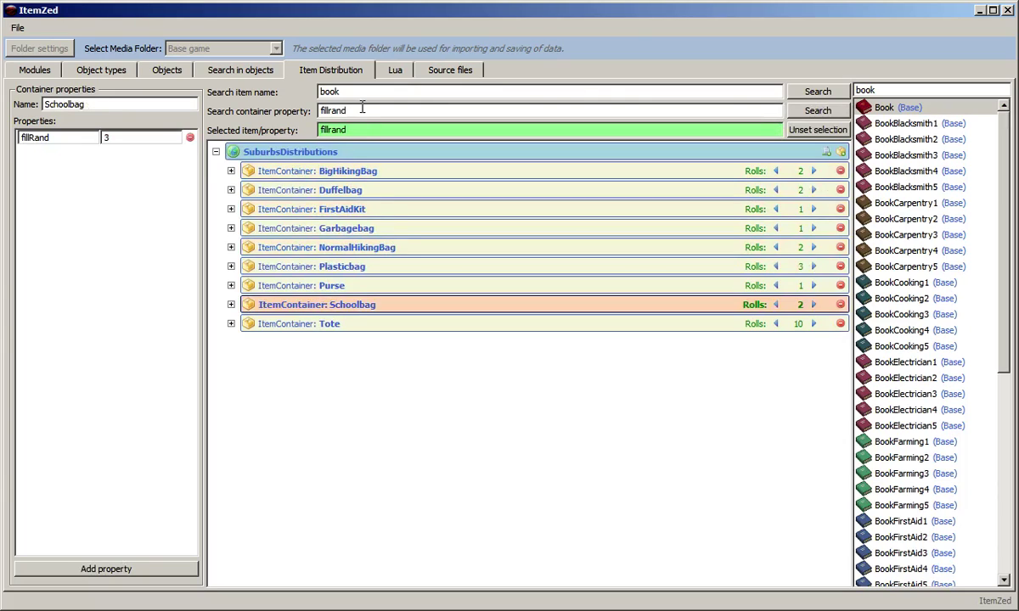
Search for containers with any property using "*", and inspect the properties of the fruitbusha to fruitbushe containers
{"action": "left_click_drag", "start_coordinate": [363, 109], "coordinate": [219, 119]}
{"action": "type", "text": "*"}
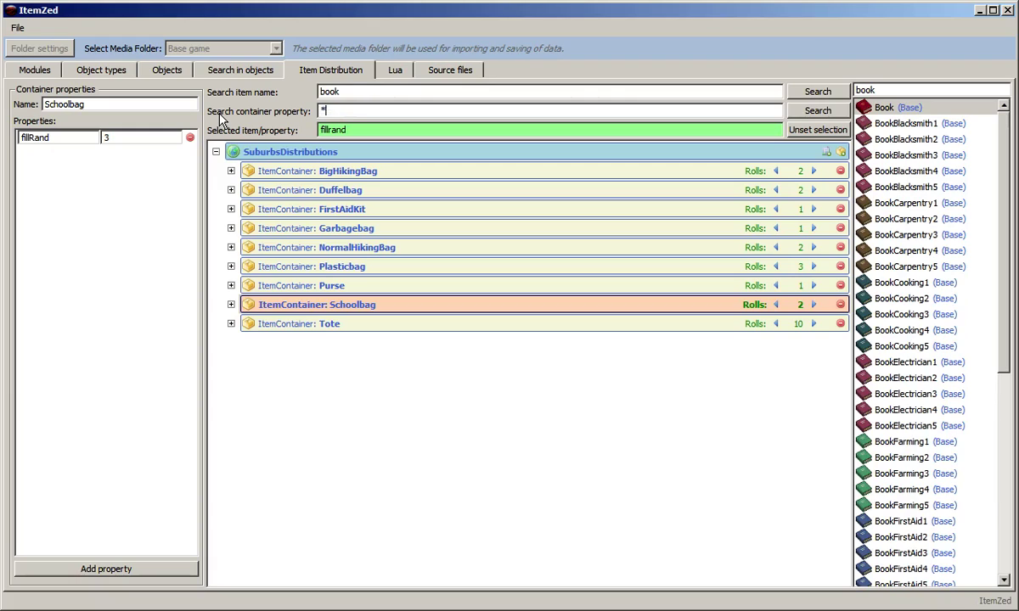
{"action": "left_click", "coordinate": [818, 113]}
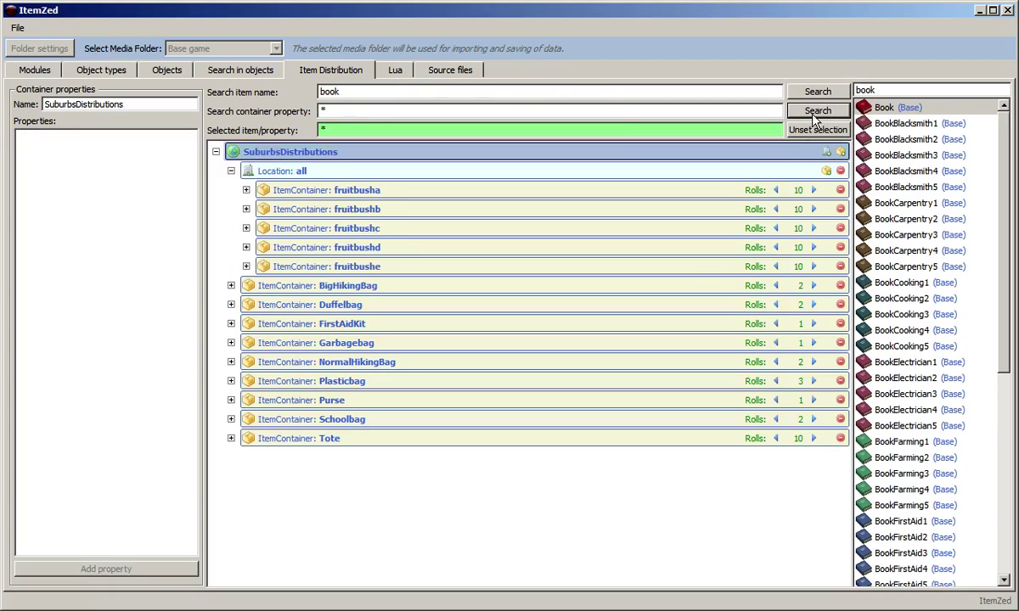
{"action": "left_click", "coordinate": [335, 188]}
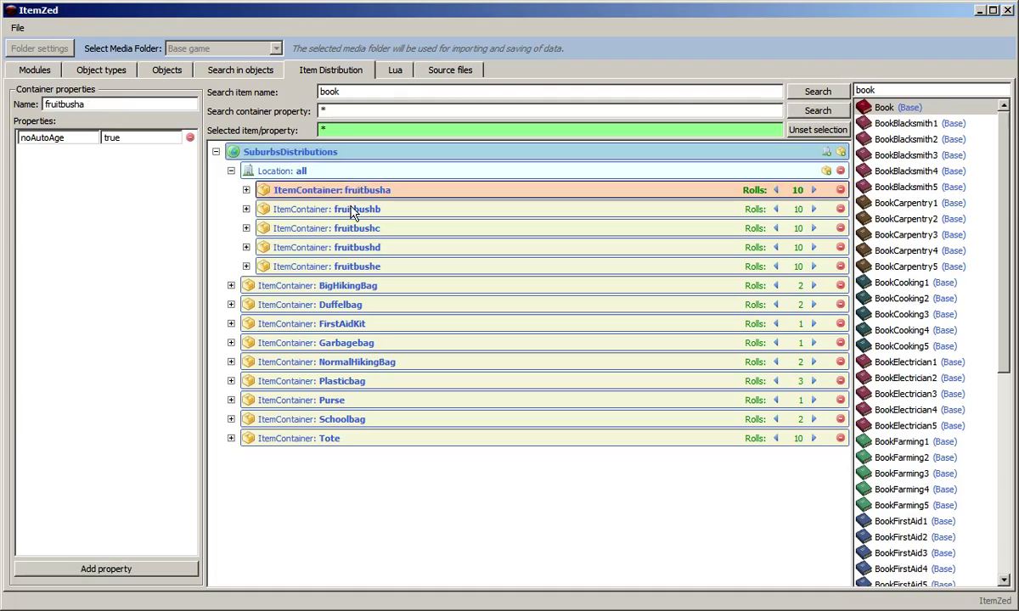
{"action": "left_click", "coordinate": [333, 208]}
{"action": "left_click", "coordinate": [333, 228]}
{"action": "key", "text": "Down"}
{"action": "key", "text": "Down"}
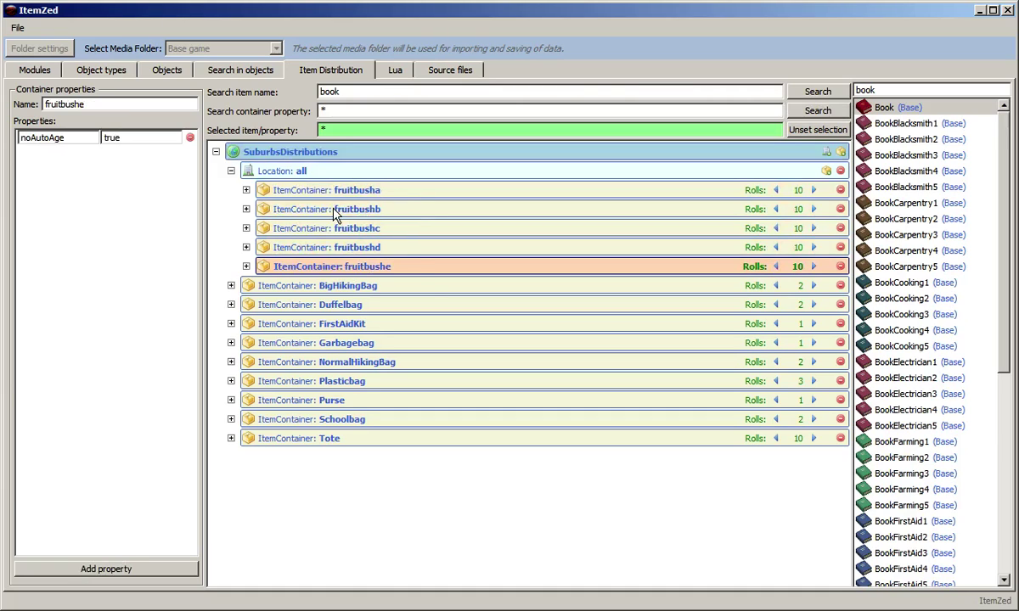
Clear the loaded base game data and import the data of the "A test mod" media folder instead
{"action": "left_click", "coordinate": [18, 29]}
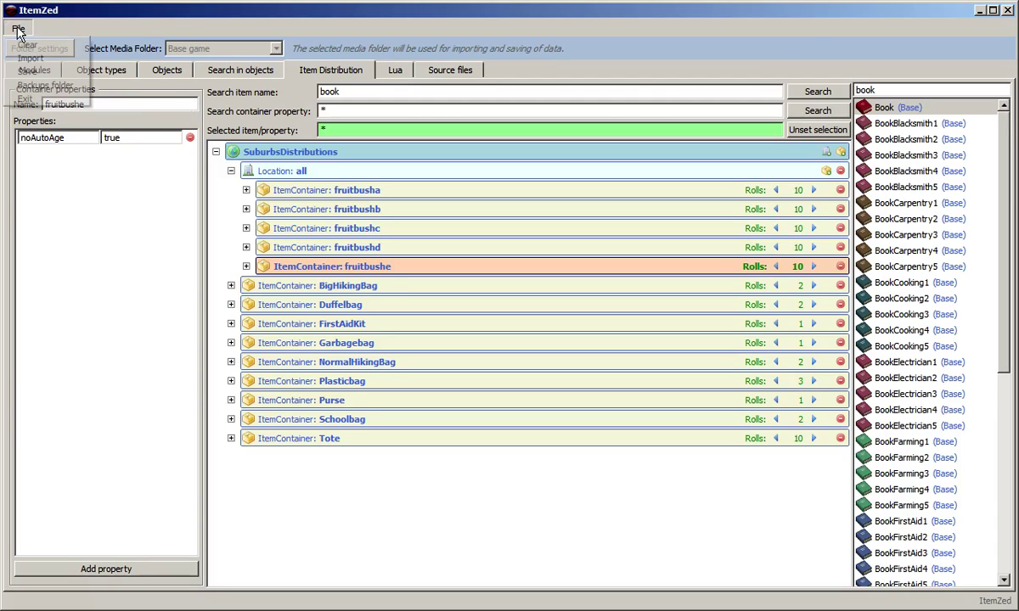
{"action": "left_click", "coordinate": [33, 43]}
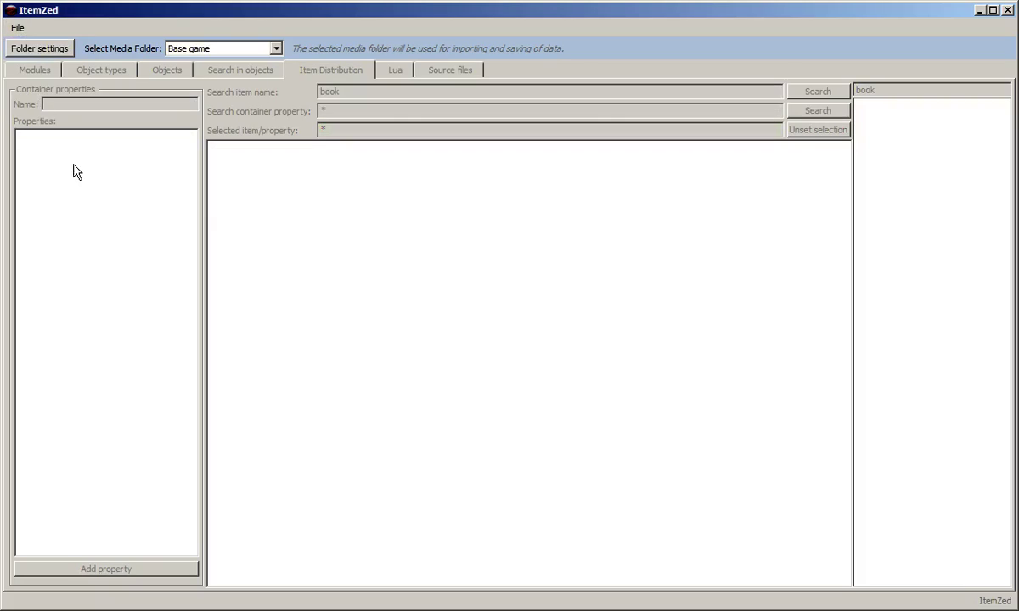
{"action": "left_click", "coordinate": [17, 28]}
{"action": "left_click", "coordinate": [246, 51]}
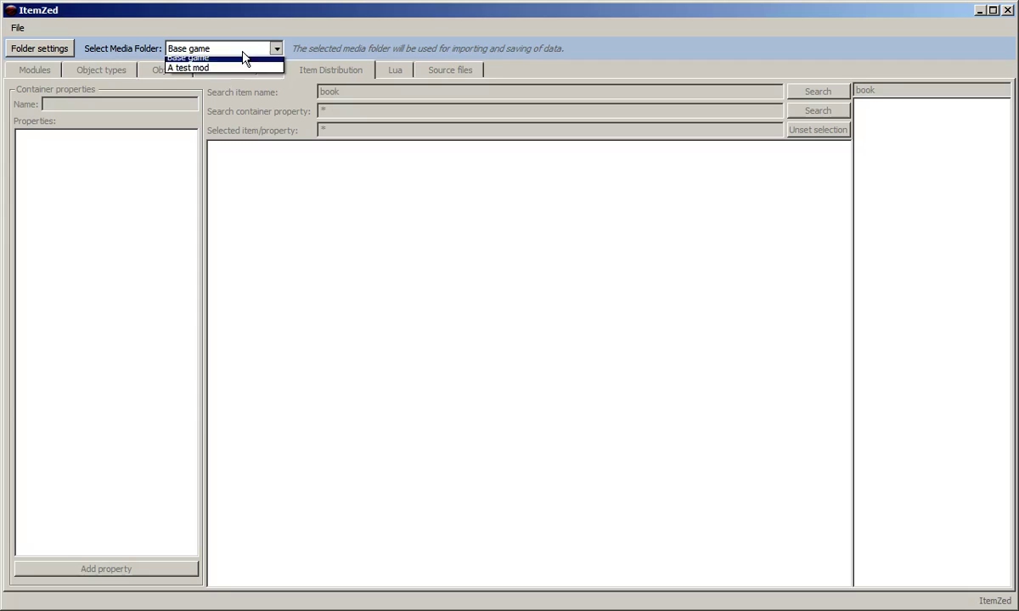
{"action": "left_click", "coordinate": [212, 73]}
{"action": "left_click", "coordinate": [18, 28]}
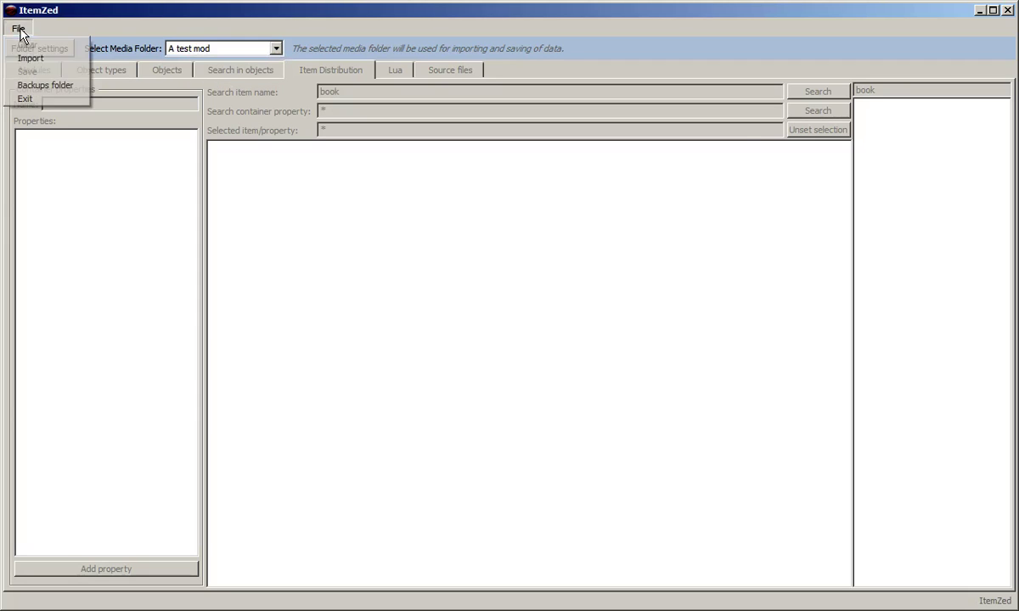
{"action": "left_click", "coordinate": [30, 56]}
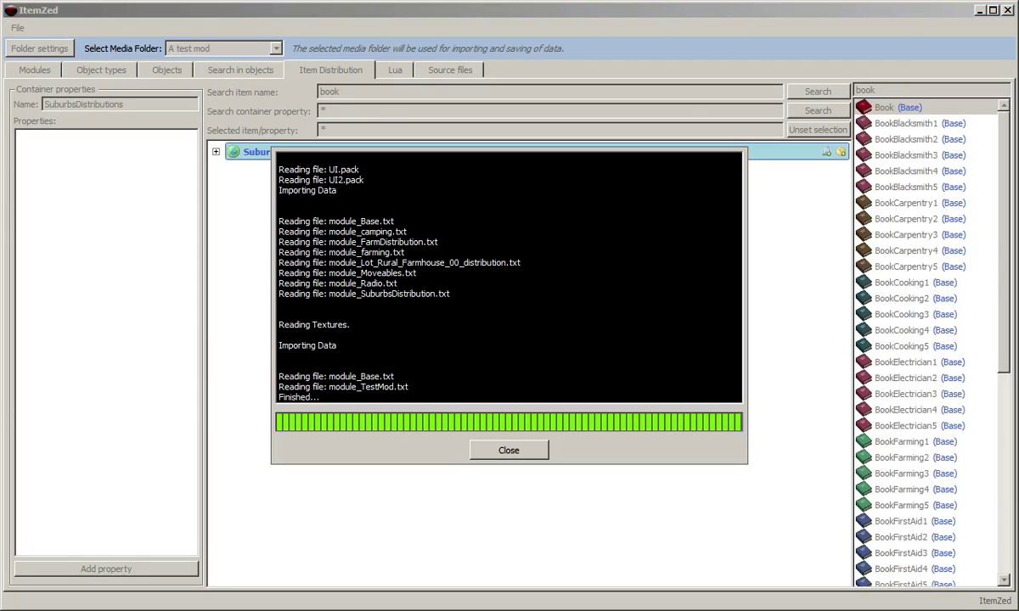
{"action": "left_click", "coordinate": [508, 450]}
Browse the full objects list and inspect the contents of the Cube item
{"action": "left_click", "coordinate": [246, 72]}
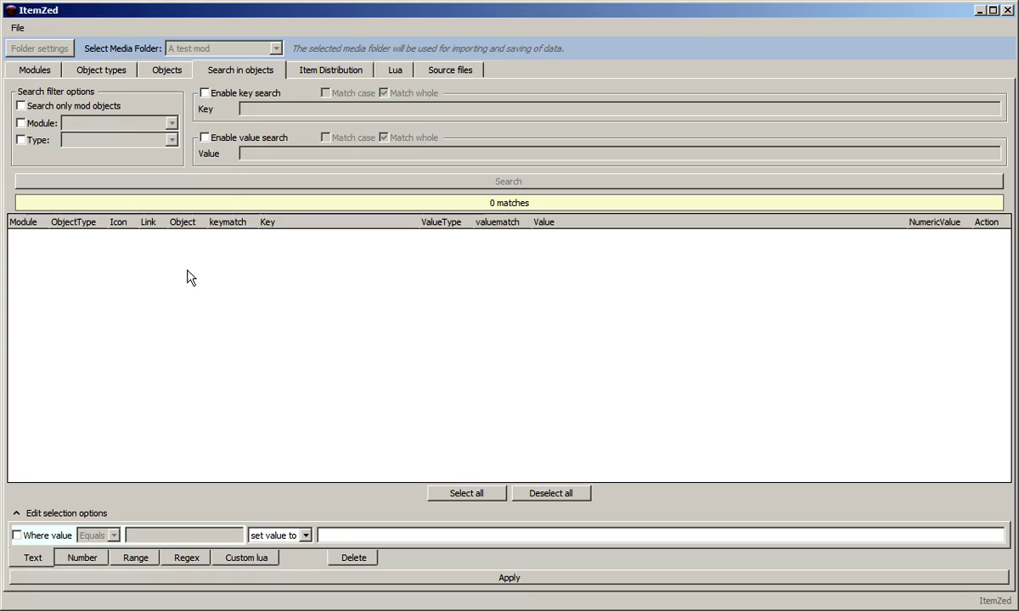
{"action": "left_click", "coordinate": [163, 72]}
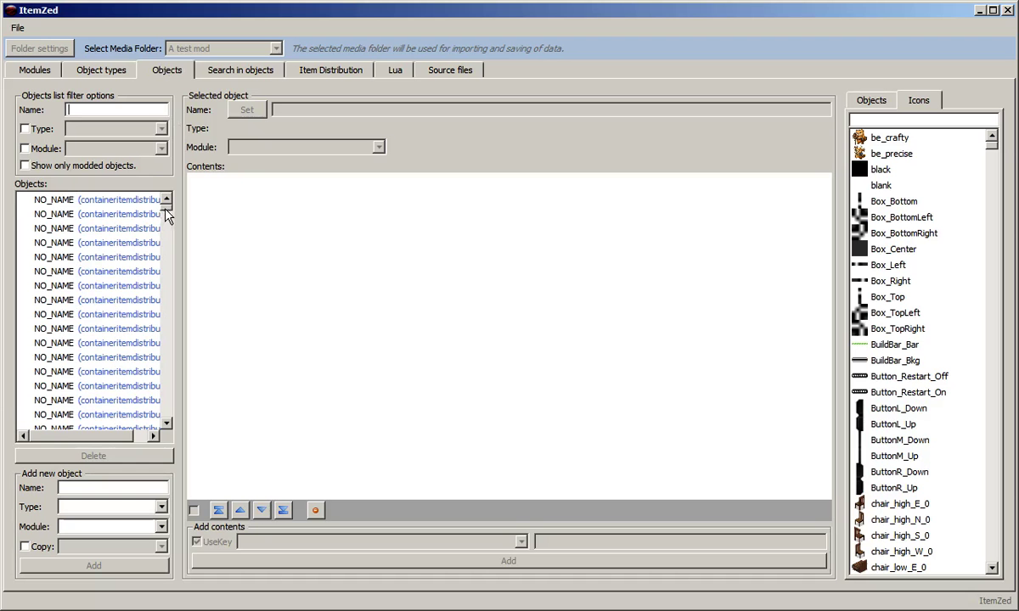
{"action": "left_click_drag", "start_coordinate": [168, 214], "coordinate": [140, 251]}
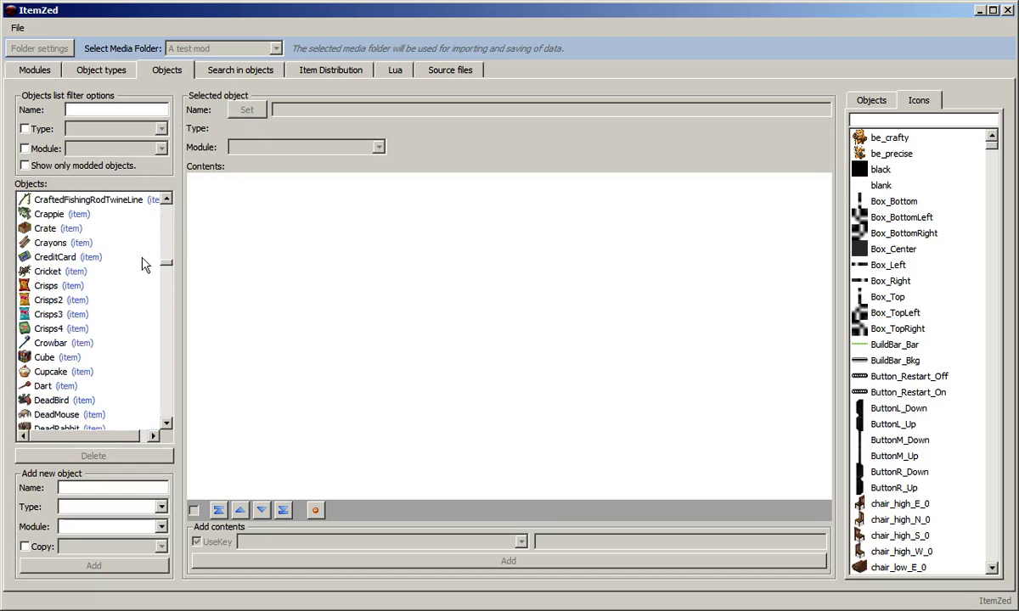
{"action": "left_click", "coordinate": [58, 244]}
{"action": "left_click", "coordinate": [59, 360]}
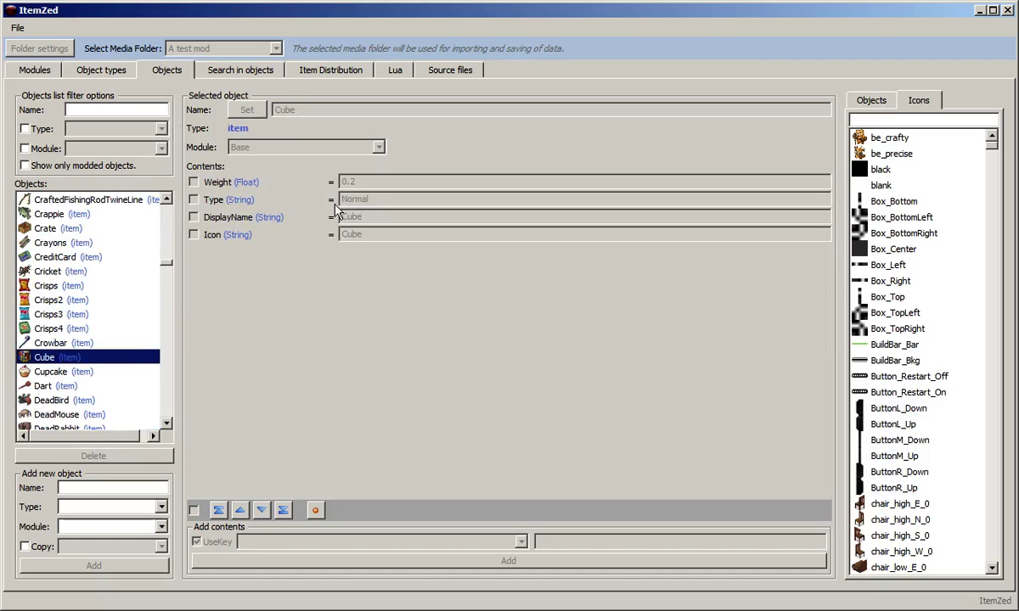
Limit the objects list to modded objects and inspect the Hammer item and the AXE recipe
{"action": "left_click", "coordinate": [26, 166]}
{"action": "left_click", "coordinate": [56, 203]}
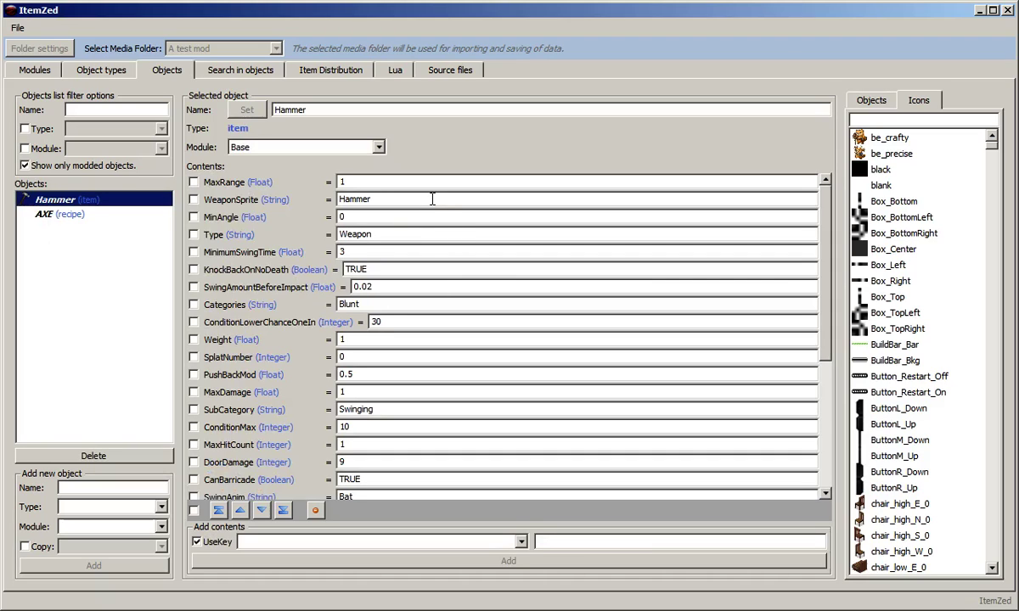
{"action": "left_click", "coordinate": [51, 214]}
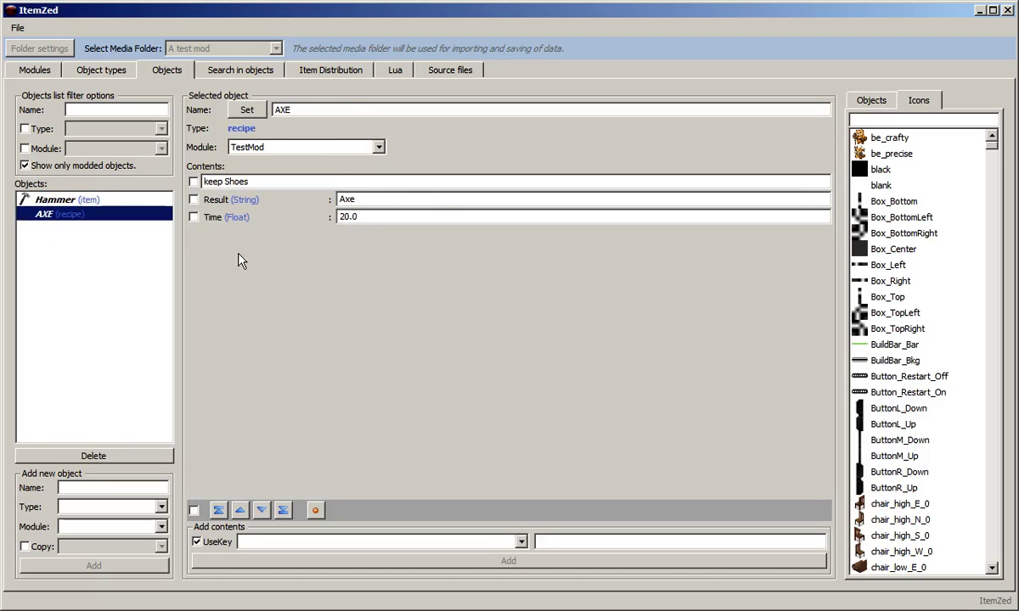
{"action": "left_click", "coordinate": [44, 199]}
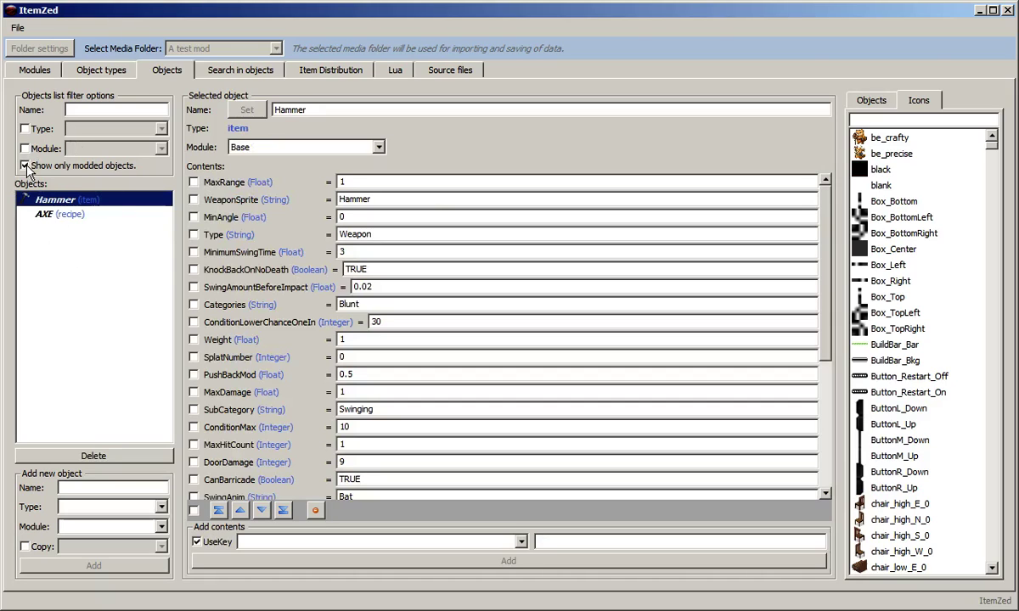
Turn off the modded-objects filter and filter the objects list by the name "hamm"
{"action": "left_click", "coordinate": [26, 167]}
{"action": "left_click", "coordinate": [26, 167]}
{"action": "left_click", "coordinate": [26, 168]}
{"action": "left_click", "coordinate": [108, 108]}
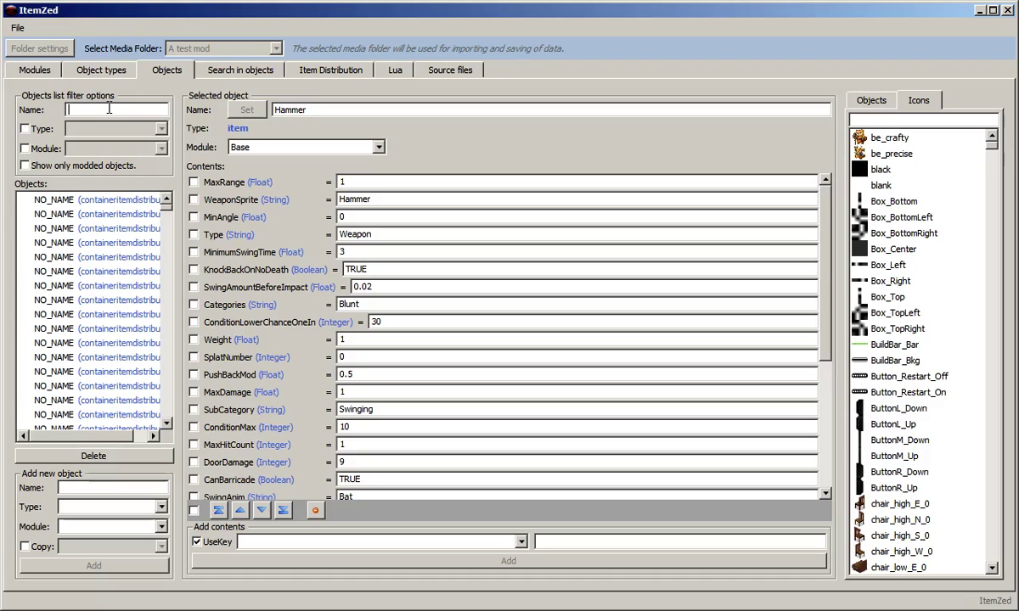
{"action": "type", "text": "hamm"}
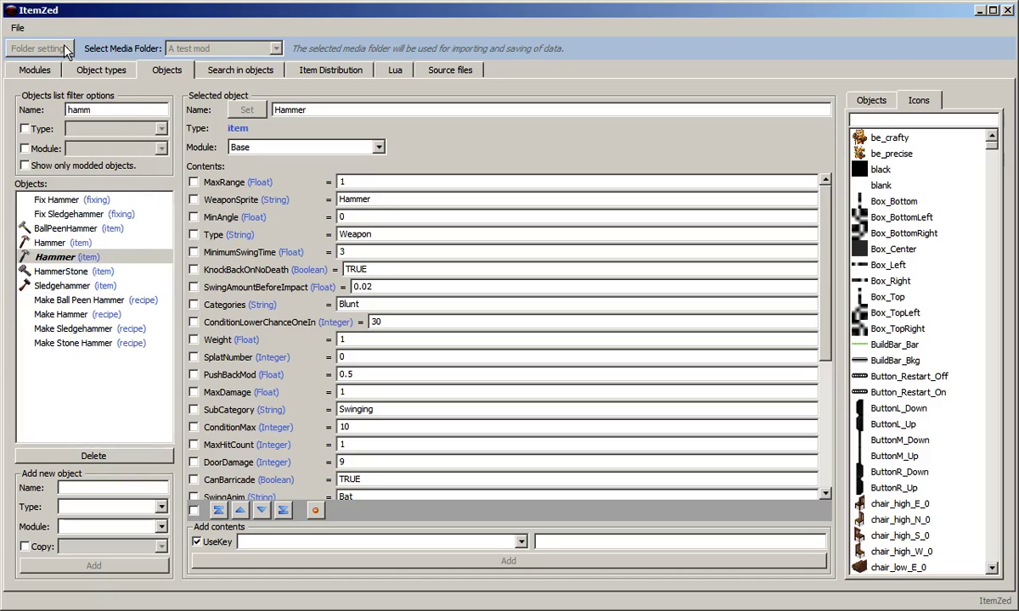
Clear the test mod data and import the data of the Base game media folder
{"action": "left_click", "coordinate": [18, 28]}
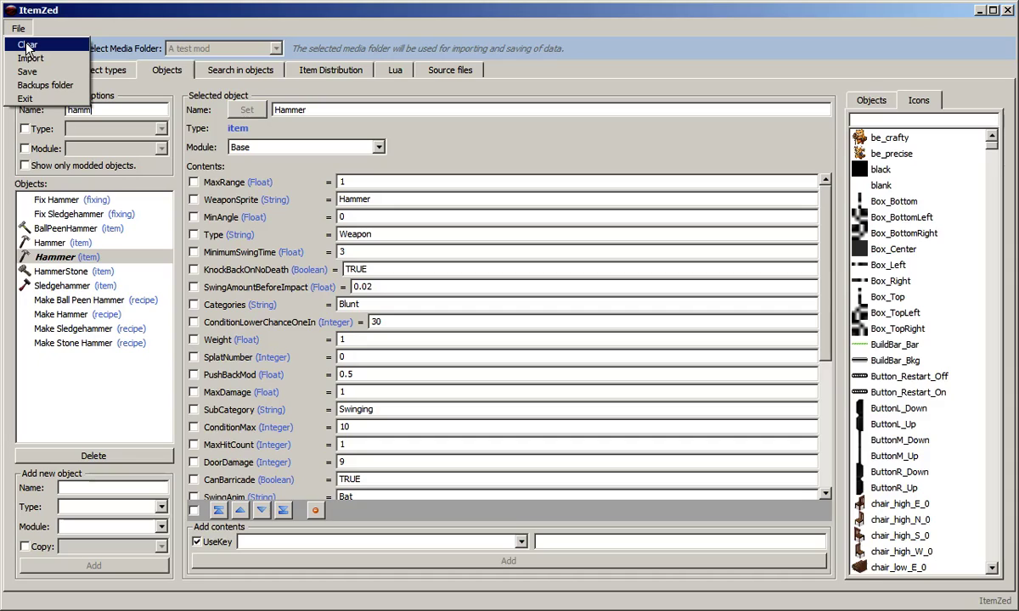
{"action": "left_click", "coordinate": [27, 44]}
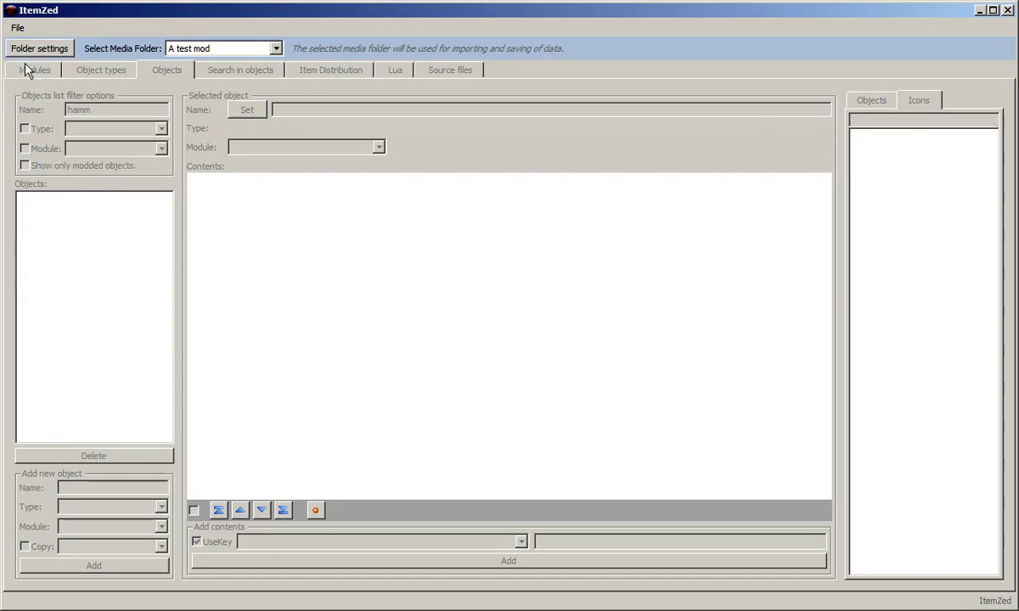
{"action": "left_click", "coordinate": [174, 49]}
{"action": "left_click", "coordinate": [195, 63]}
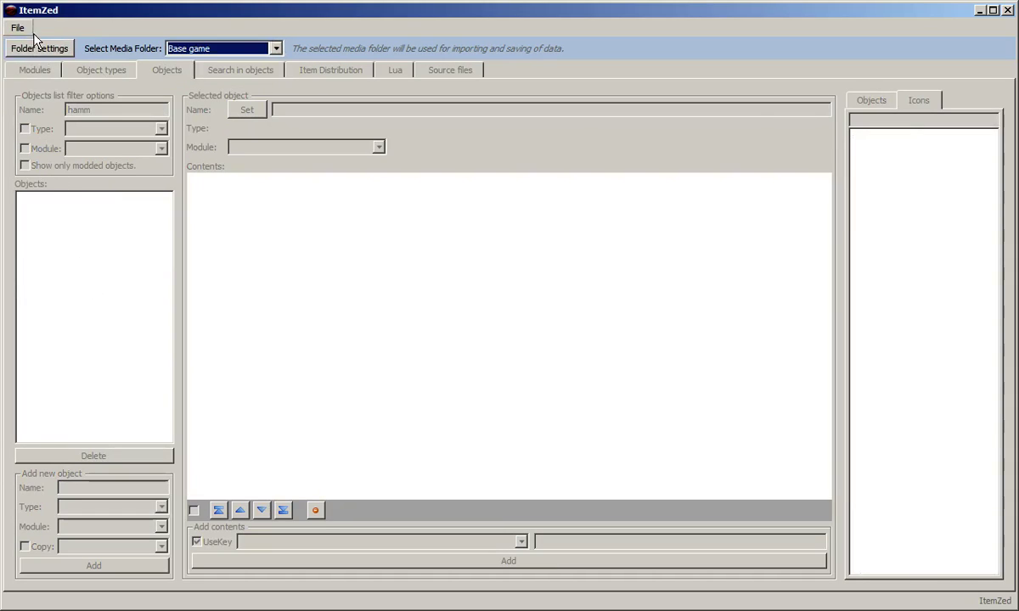
{"action": "left_click", "coordinate": [17, 28]}
{"action": "left_click", "coordinate": [27, 57]}
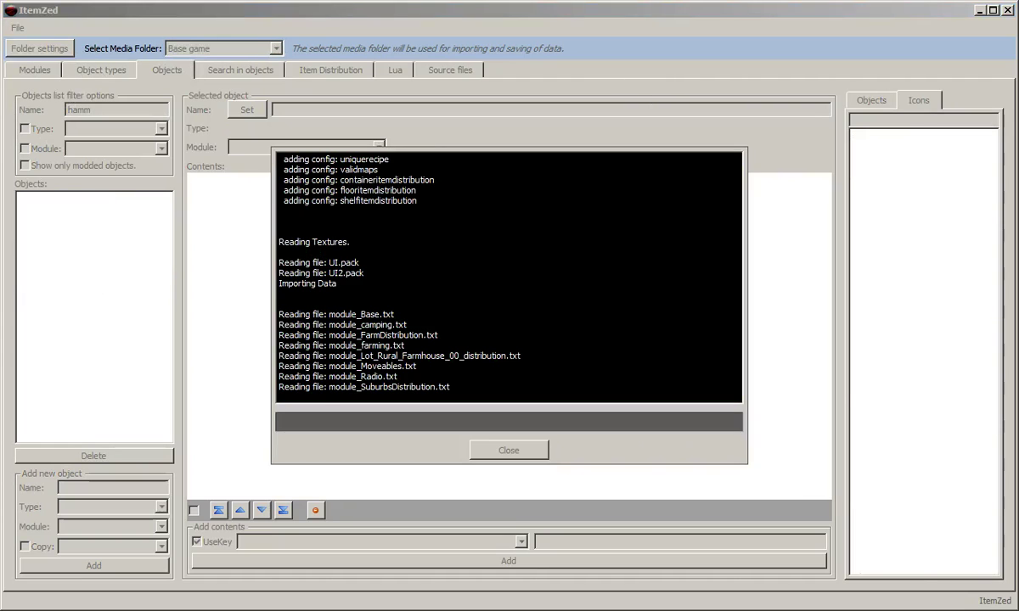
{"action": "left_click", "coordinate": [509, 450]}
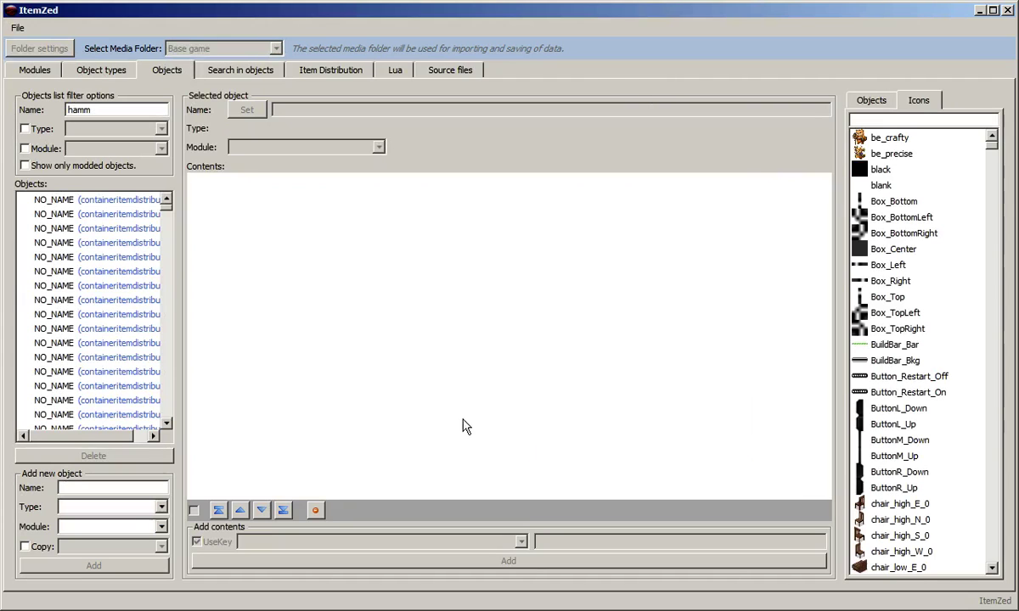
Search all objects for the value "true" and look through the matching entries
{"action": "left_click", "coordinate": [242, 72]}
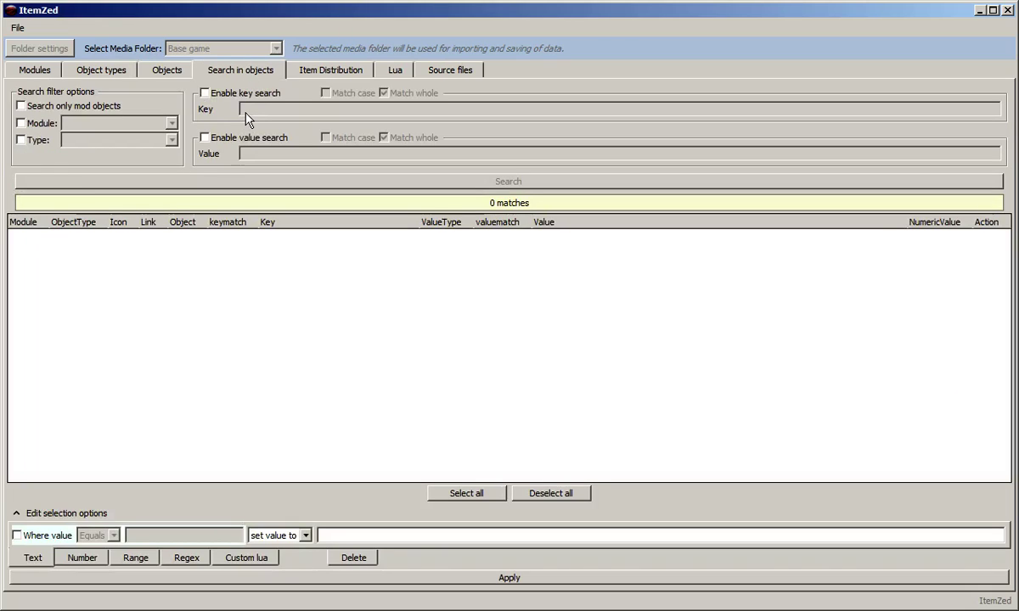
{"action": "left_click", "coordinate": [204, 138]}
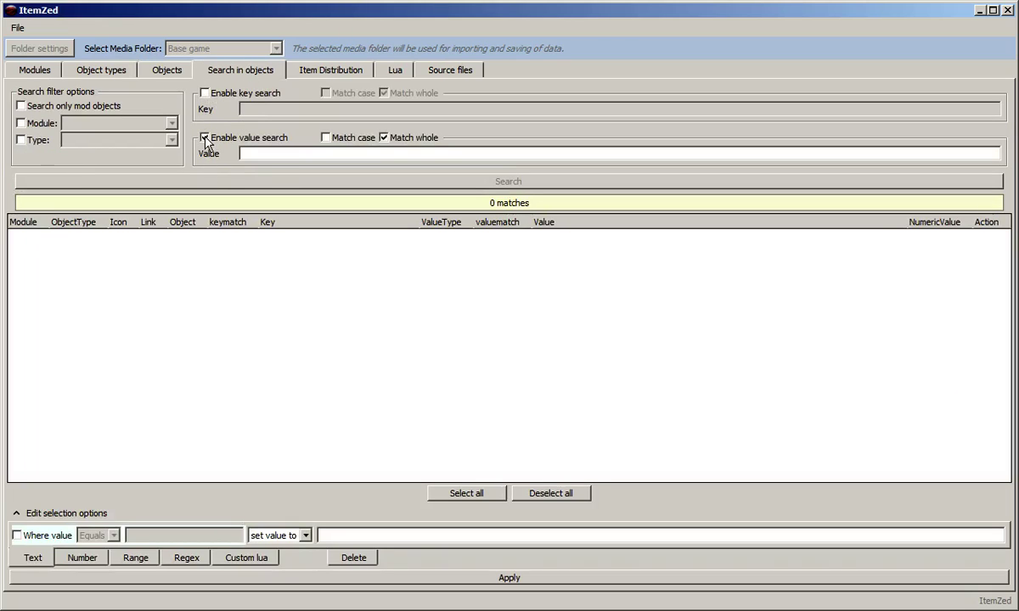
{"action": "left_click", "coordinate": [297, 155]}
{"action": "type", "text": "true"}
{"action": "left_click", "coordinate": [499, 188]}
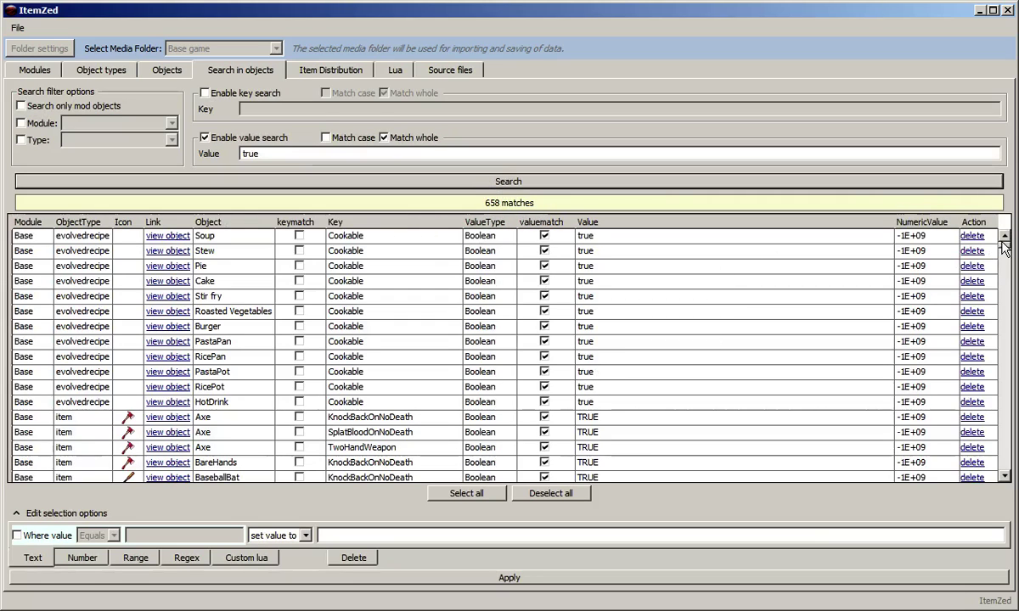
{"action": "mouse_move", "coordinate": [1009, 249]}
{"action": "left_mouse_down"}
{"action": "mouse_move", "coordinate": [1007, 390]}
{"action": "mouse_move", "coordinate": [1008, 239]}
{"action": "left_mouse_up"}
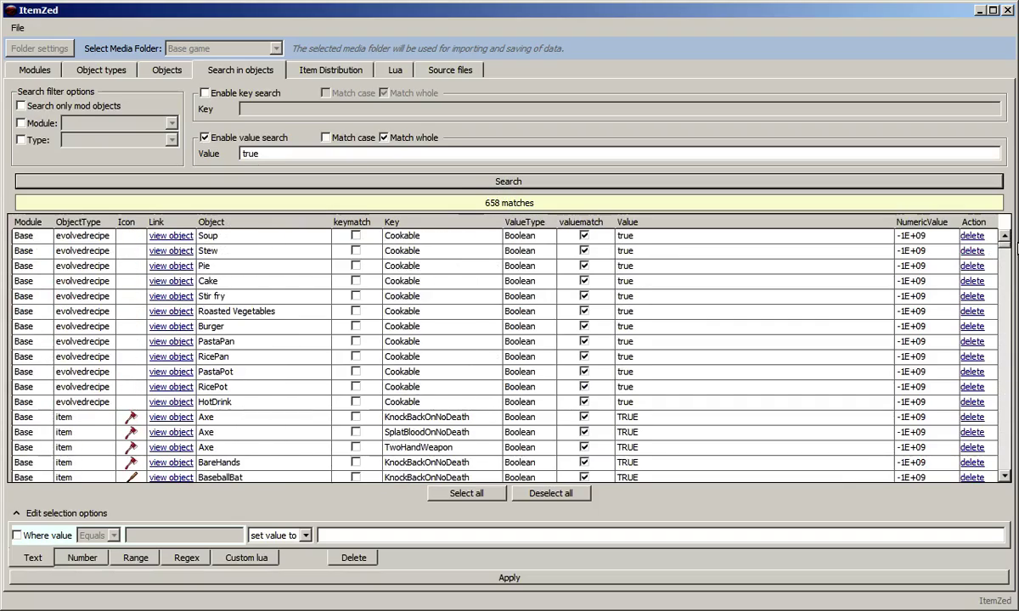
Limit the object search to the item type and search by the key "displayname" instead of by value
{"action": "left_click", "coordinate": [23, 141]}
{"action": "left_click", "coordinate": [102, 141]}
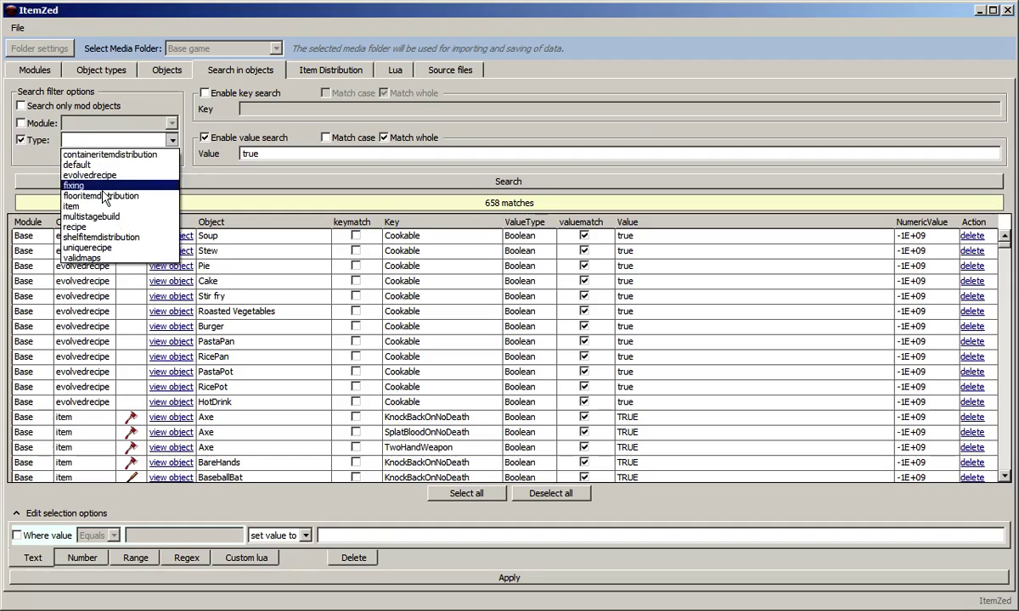
{"action": "left_click", "coordinate": [108, 208]}
{"action": "left_click", "coordinate": [204, 137]}
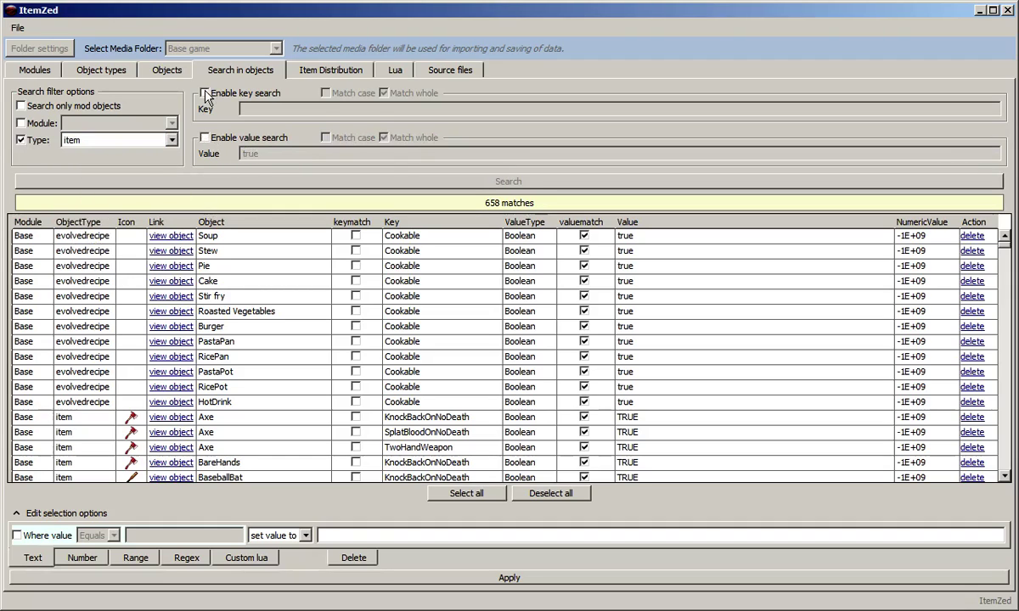
{"action": "left_click", "coordinate": [242, 94]}
{"action": "left_click", "coordinate": [243, 109]}
{"action": "type", "text": "displayname"}
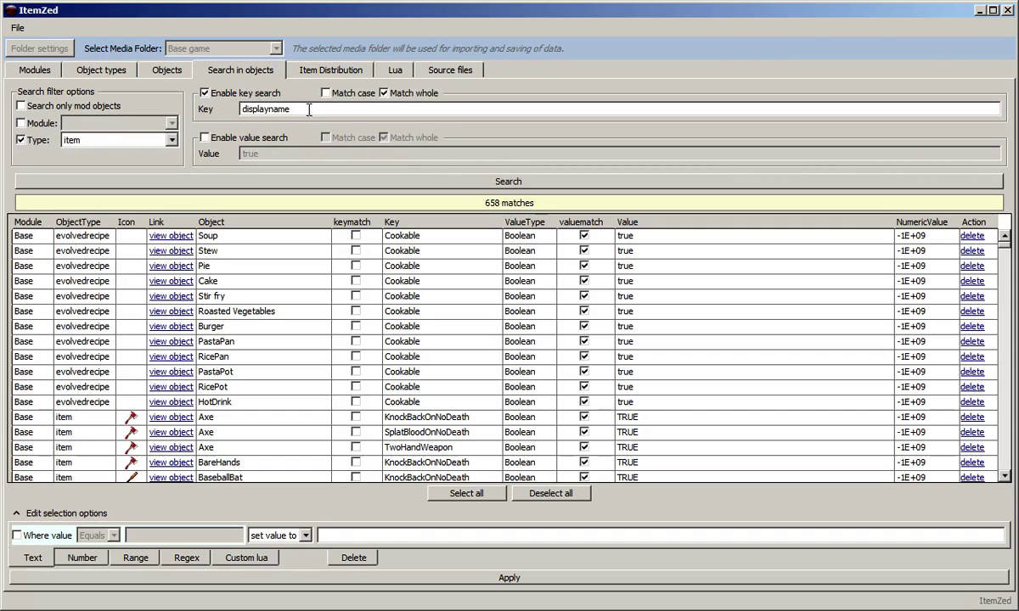
{"action": "left_click", "coordinate": [393, 180]}
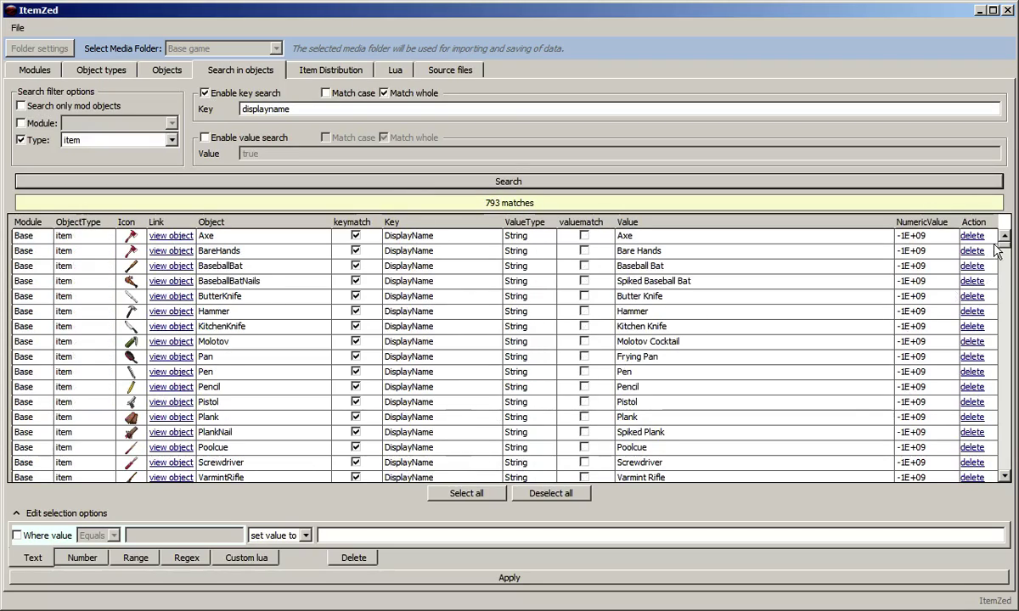
{"action": "left_click_drag", "start_coordinate": [1004, 244], "coordinate": [940, 222]}
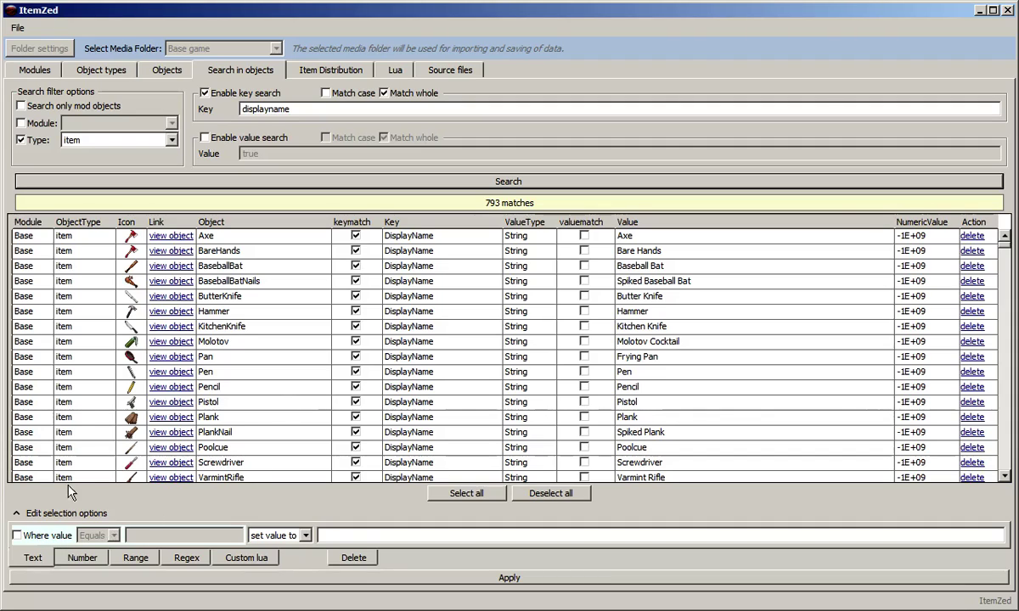
Replace "Pen" with "Pon" in all found display names whose value contains "Pen"
{"action": "left_click", "coordinate": [30, 537]}
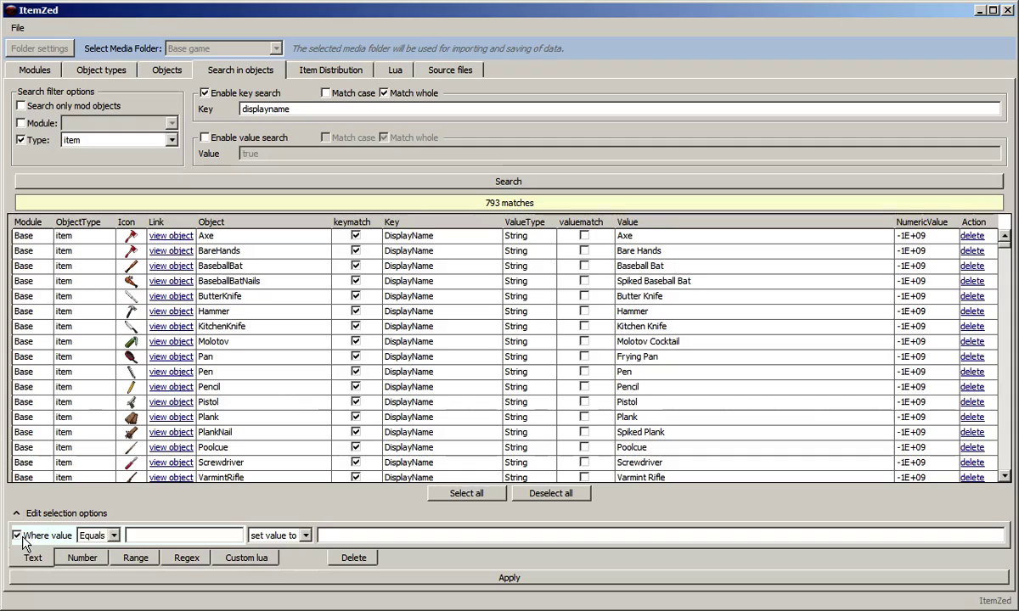
{"action": "left_click", "coordinate": [116, 536]}
{"action": "left_click", "coordinate": [97, 557]}
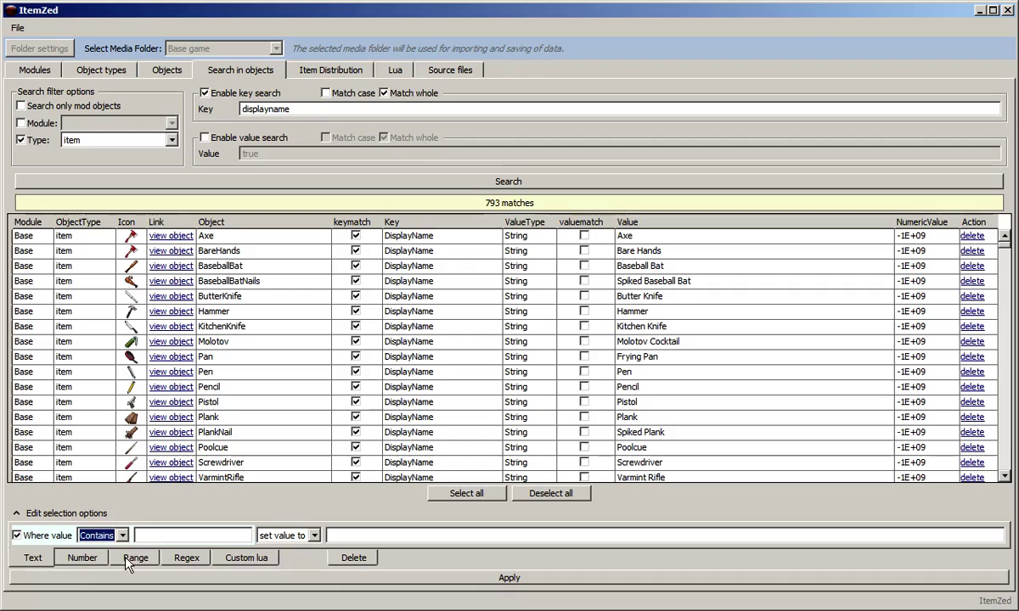
{"action": "left_click", "coordinate": [163, 535]}
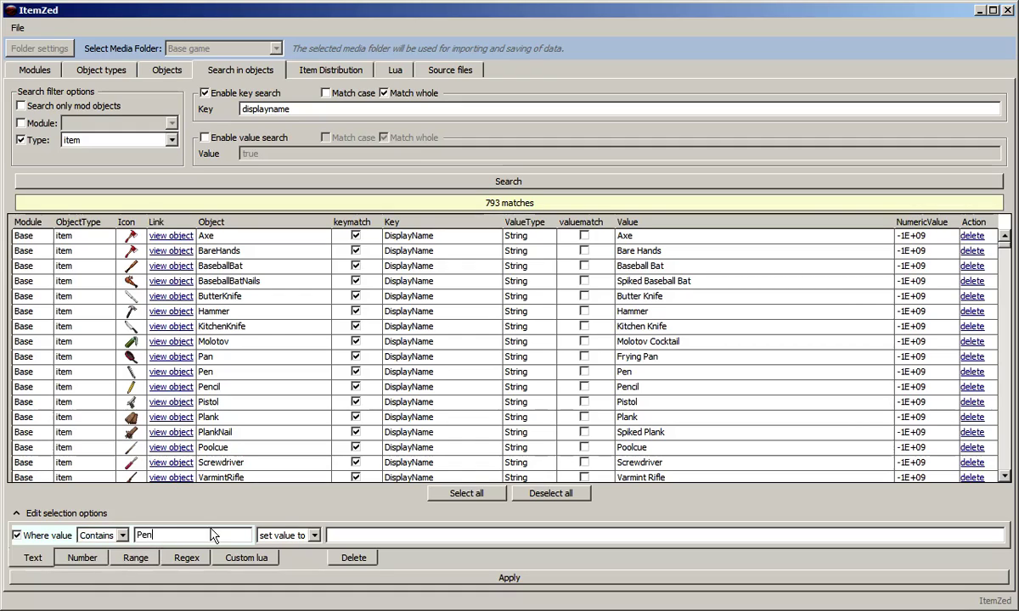
{"action": "left_click", "coordinate": [289, 535]}
{"action": "left_click", "coordinate": [292, 583]}
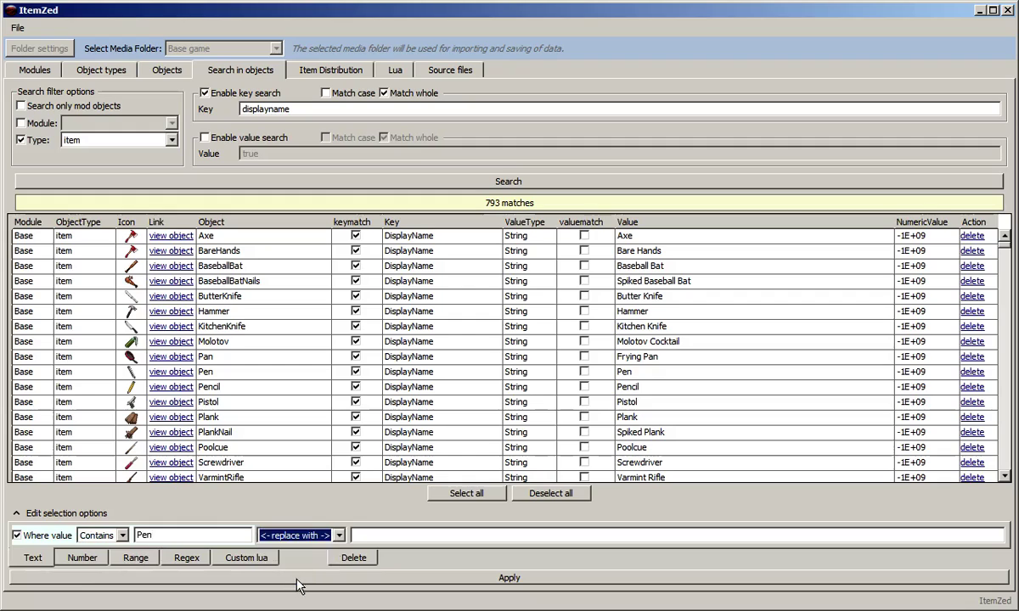
{"action": "left_click", "coordinate": [374, 533]}
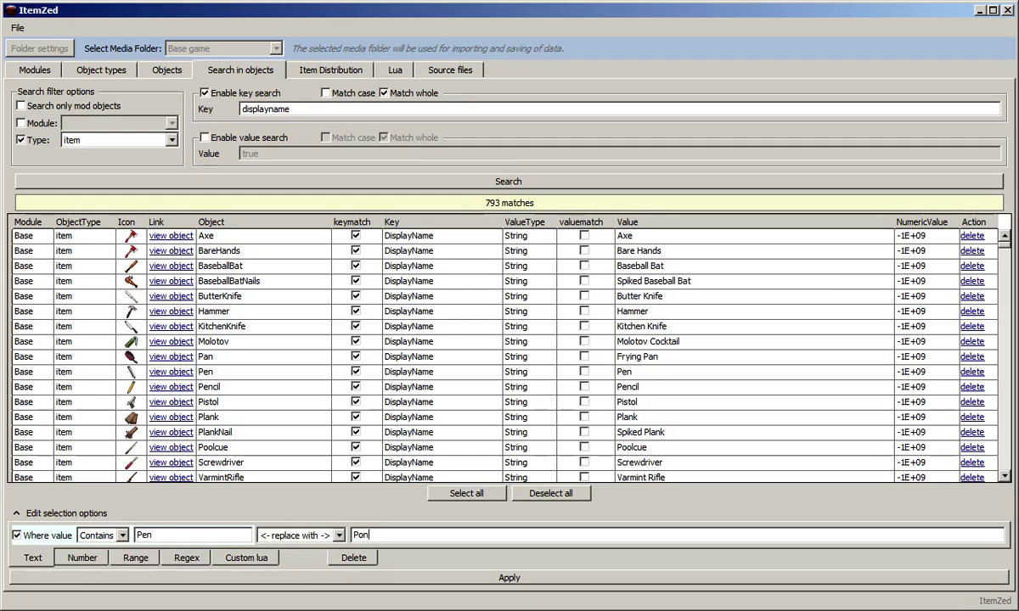
{"action": "left_click", "coordinate": [465, 494]}
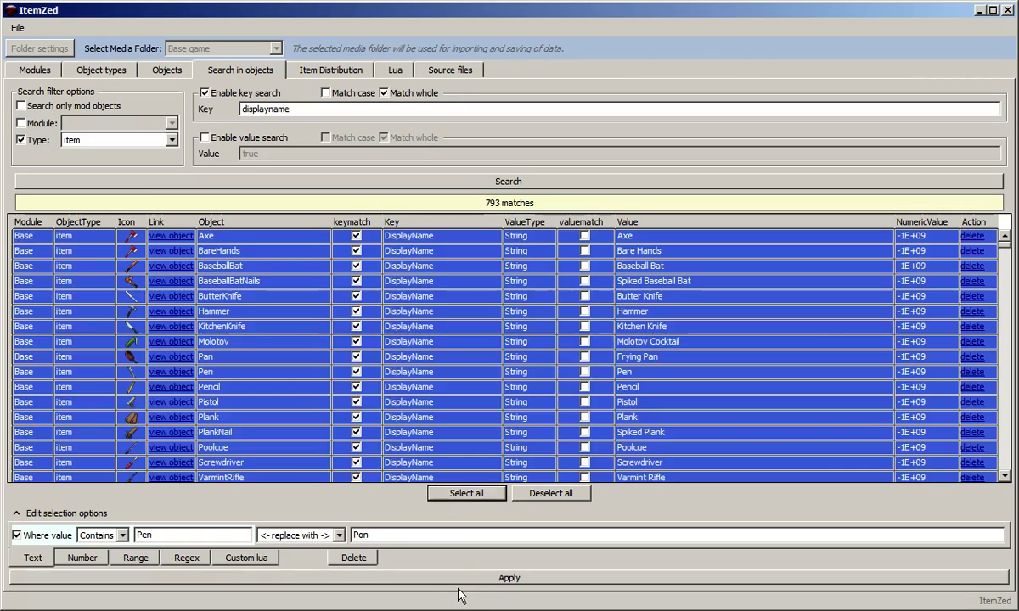
{"action": "left_click", "coordinate": [407, 581]}
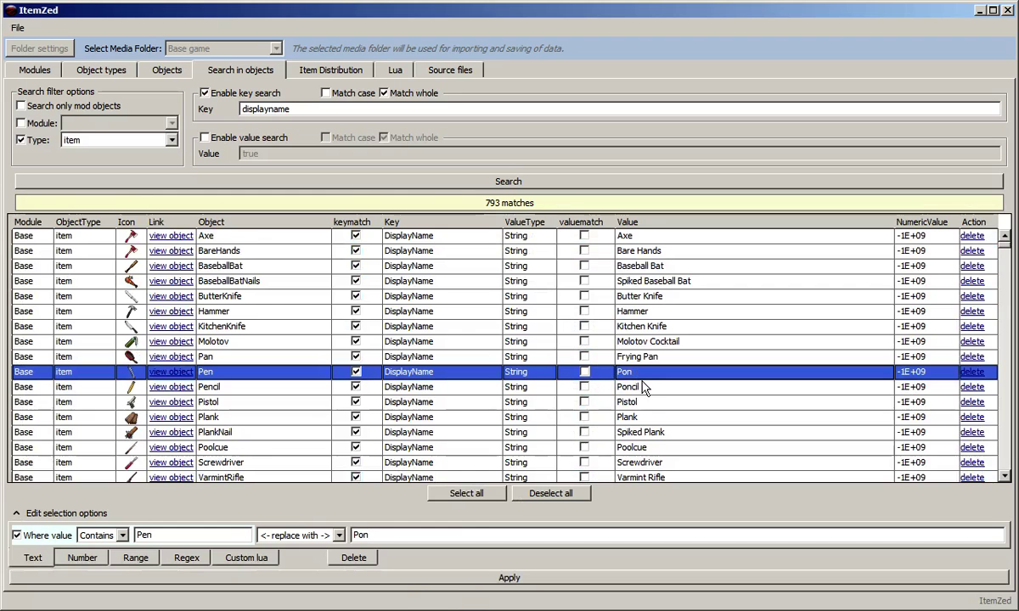
Inspect the display name entries of the Pen, Pencil and neighbouring items in the search results
{"action": "left_click", "coordinate": [647, 388]}
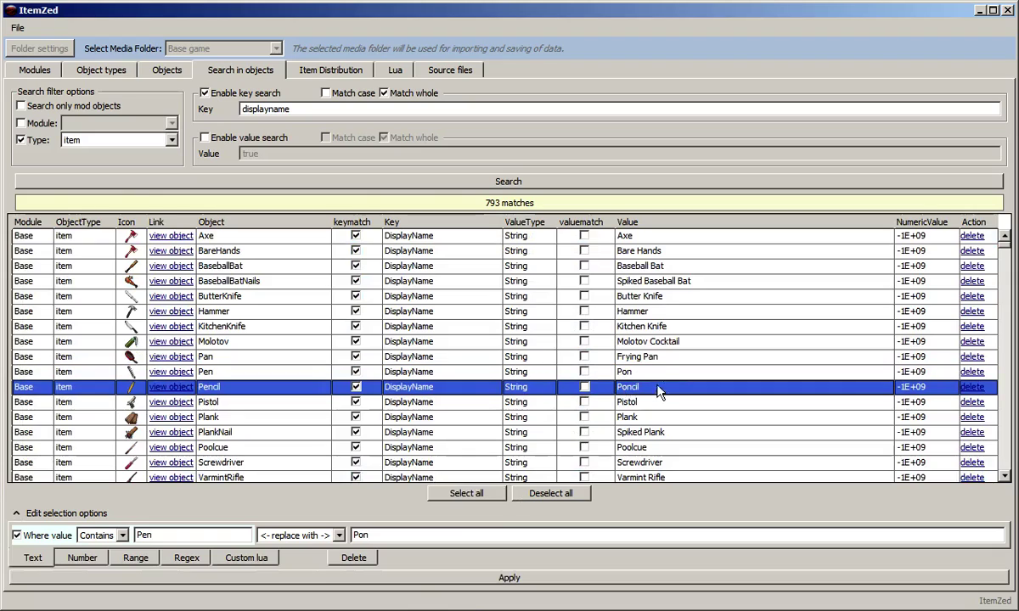
{"action": "left_click", "coordinate": [654, 360]}
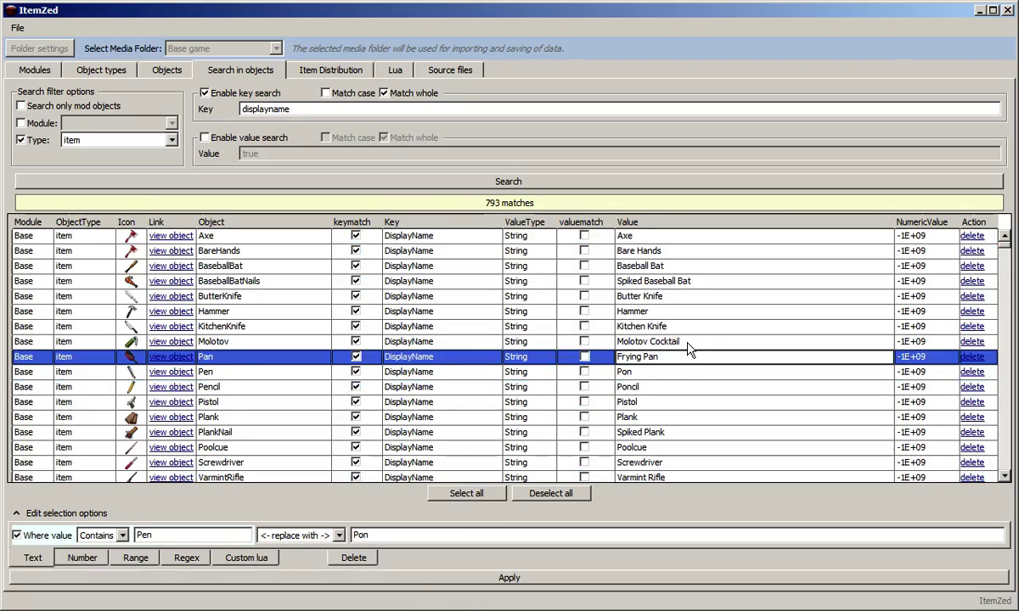
{"action": "double_click", "coordinate": [686, 340]}
{"action": "double_click", "coordinate": [689, 326]}
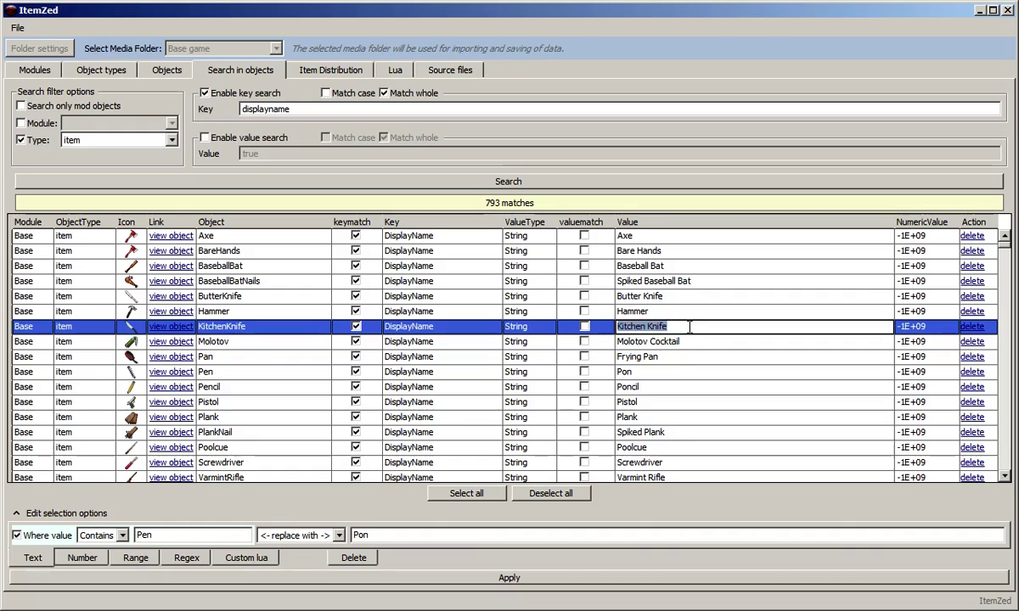
{"action": "left_click", "coordinate": [406, 296]}
{"action": "left_click", "coordinate": [382, 371]}
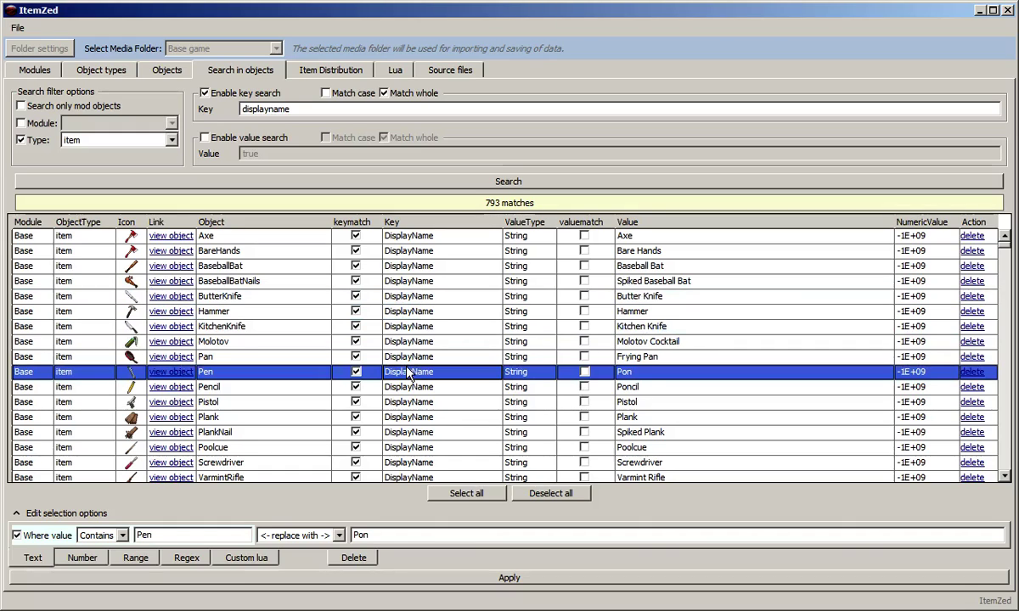
Sort the search results by object, by key, and in descending order by value
{"action": "left_click", "coordinate": [236, 223]}
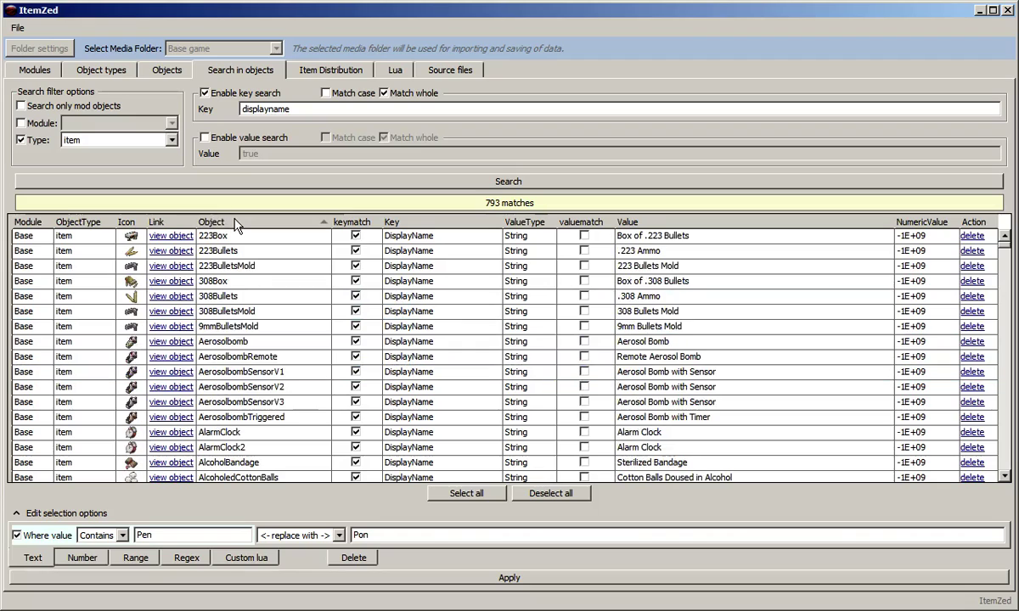
{"action": "left_click", "coordinate": [236, 223]}
{"action": "left_click", "coordinate": [420, 224]}
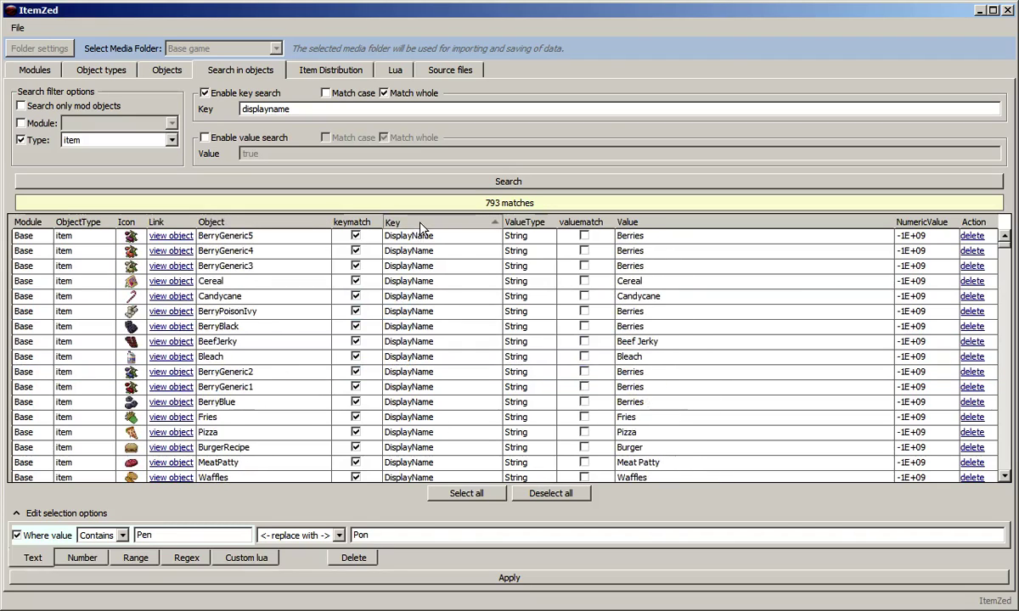
{"action": "left_click", "coordinate": [643, 224]}
{"action": "left_click", "coordinate": [643, 224]}
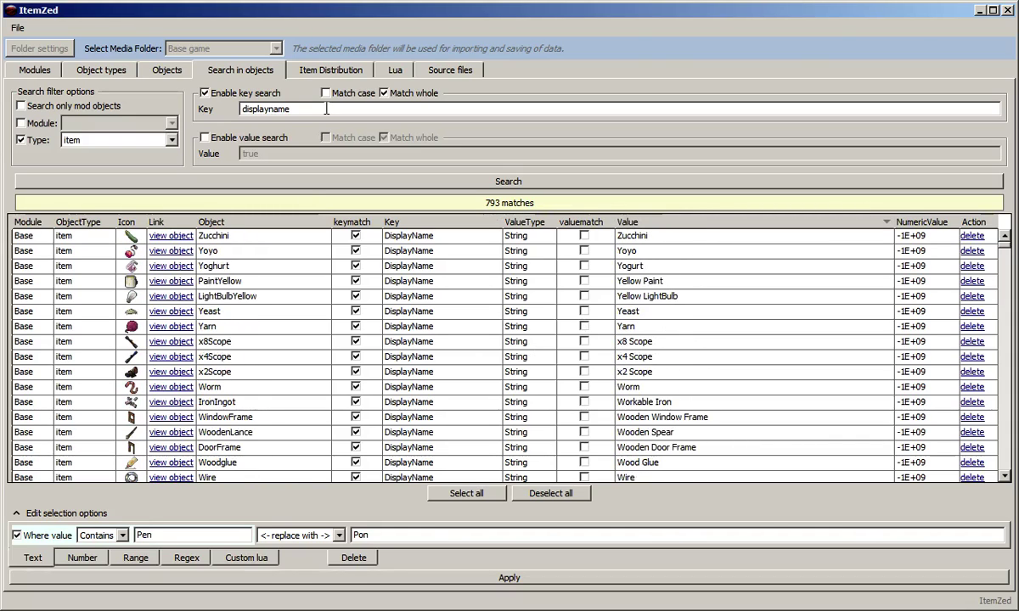
Search the items for the key "calories" and sort the results by numeric value in descending order
{"action": "left_click_drag", "start_coordinate": [326, 109], "coordinate": [238, 106]}
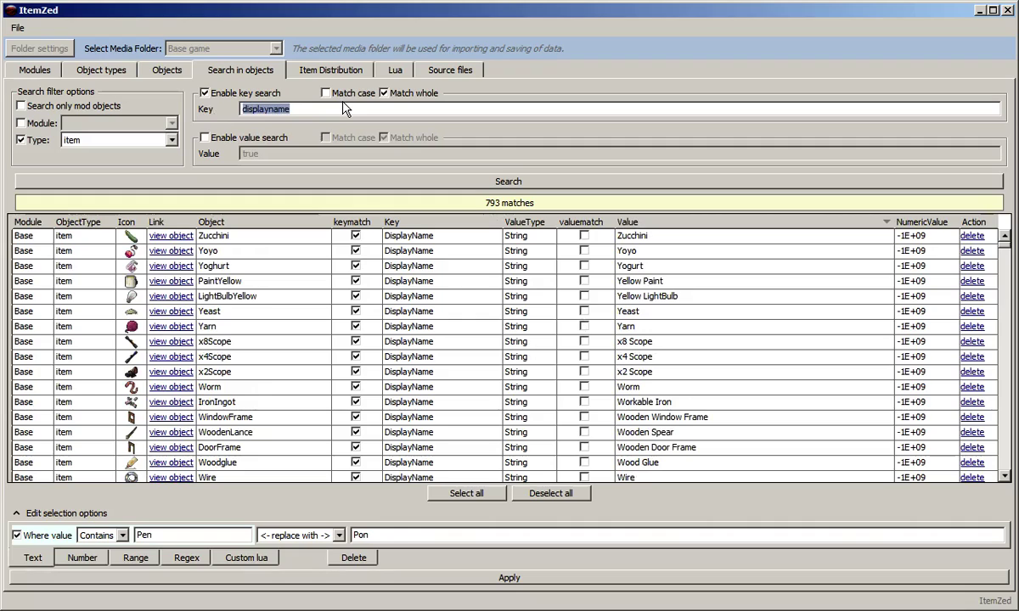
{"action": "type", "text": "calories"}
{"action": "left_click", "coordinate": [445, 181]}
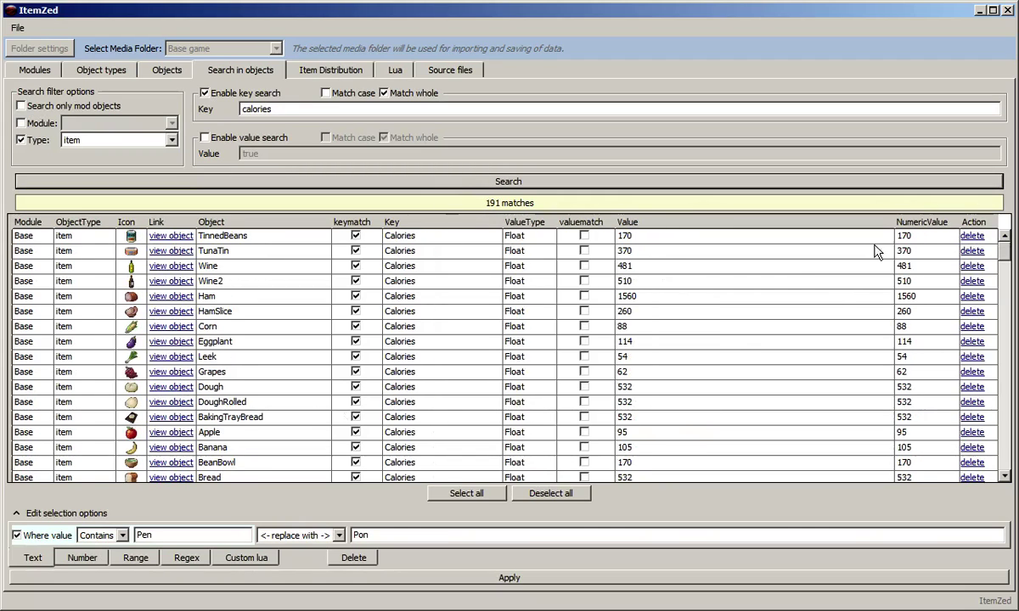
{"action": "left_click", "coordinate": [927, 224]}
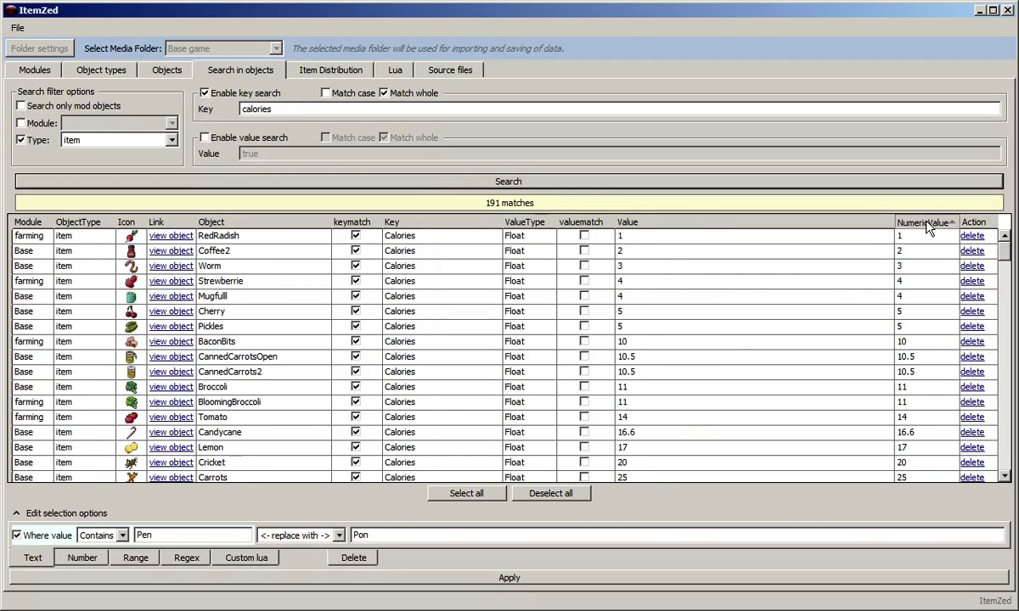
{"action": "left_click", "coordinate": [929, 224]}
Divide by 2 all found Float calorie values greater than 2000
{"action": "left_click", "coordinate": [75, 560]}
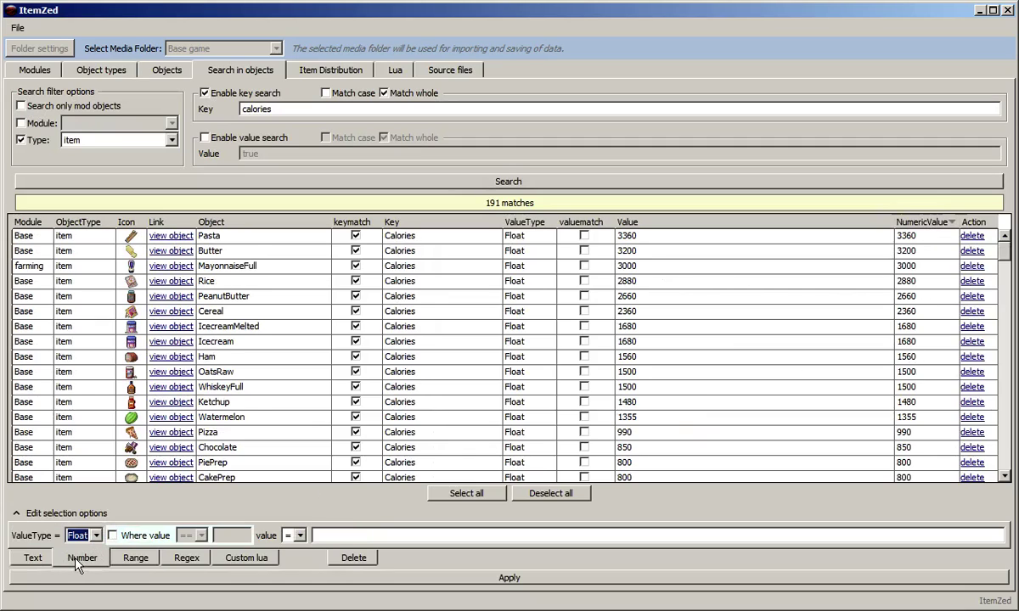
{"action": "left_click", "coordinate": [112, 536]}
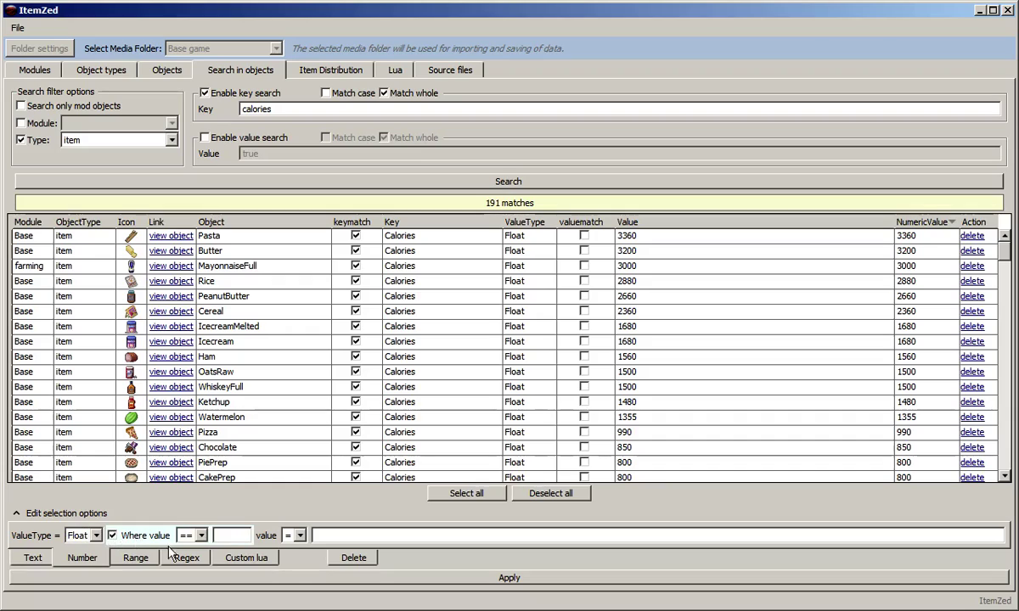
{"action": "left_click", "coordinate": [192, 538]}
{"action": "left_click", "coordinate": [187, 583]}
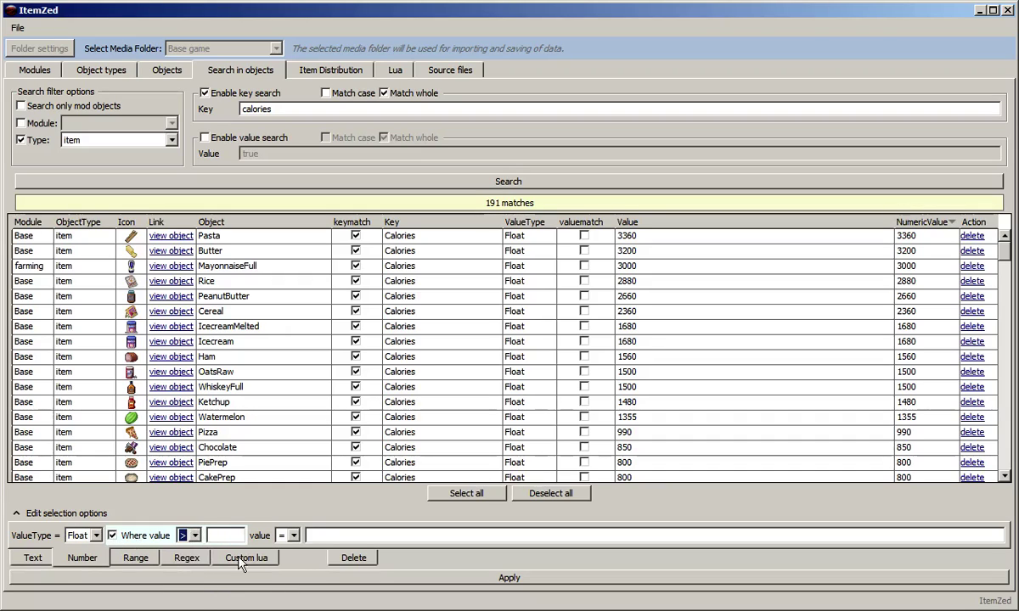
{"action": "left_click", "coordinate": [228, 536]}
{"action": "left_click", "coordinate": [287, 535]}
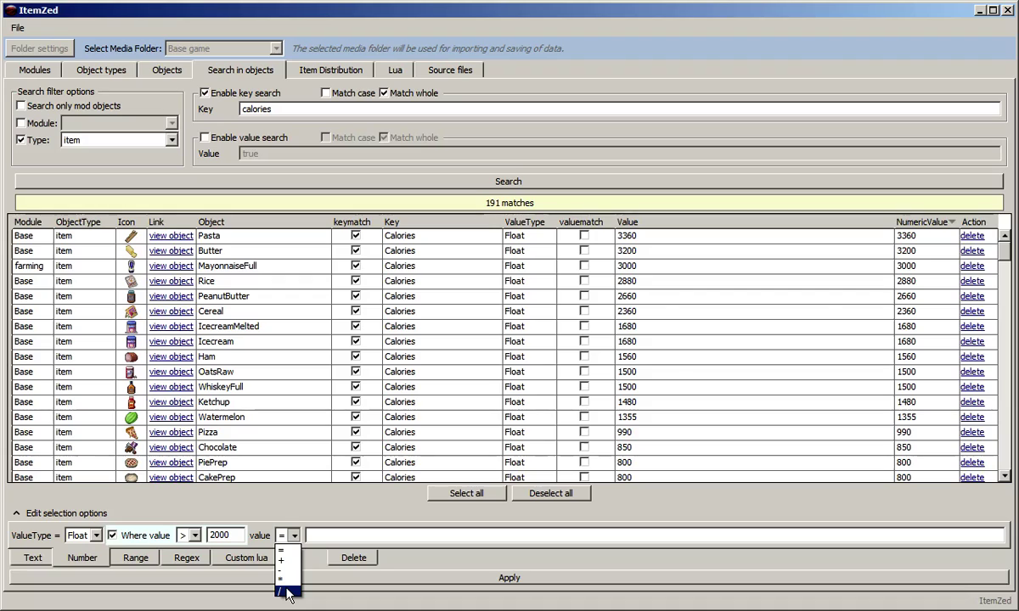
{"action": "left_click", "coordinate": [281, 589]}
{"action": "left_click", "coordinate": [338, 535]}
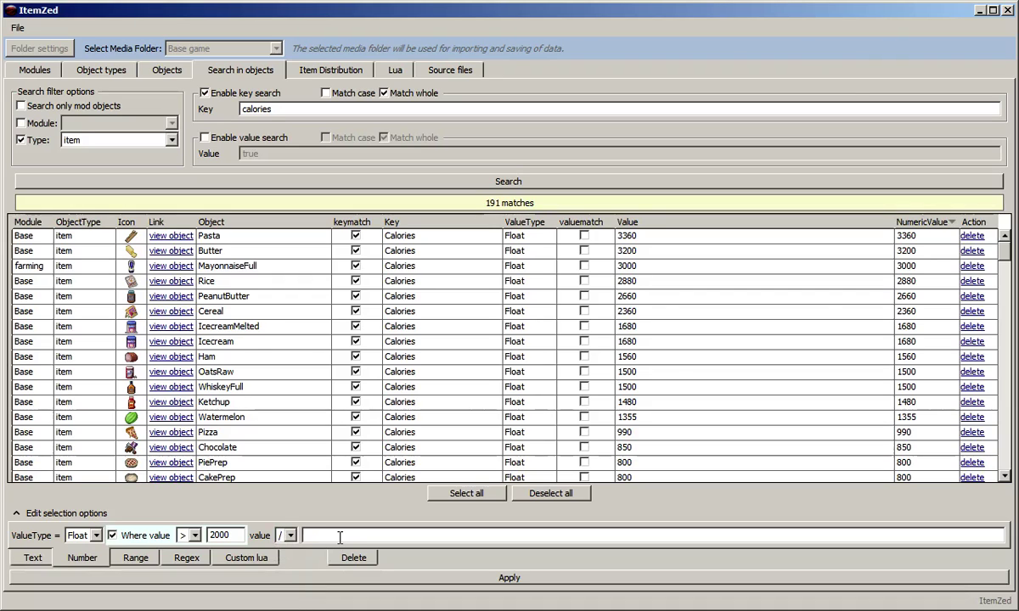
{"action": "left_click", "coordinate": [431, 494]}
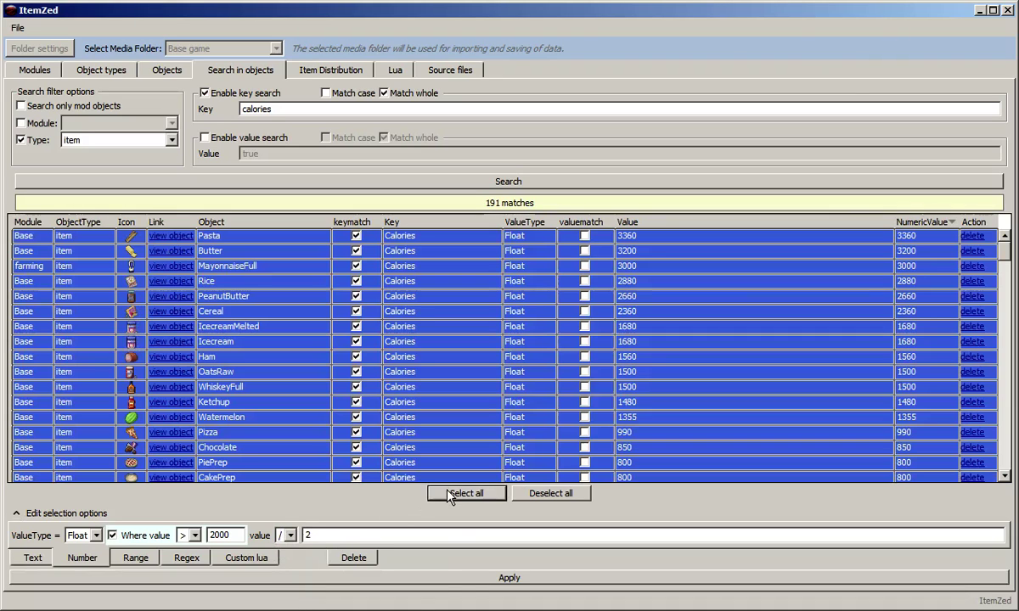
{"action": "left_click", "coordinate": [472, 580]}
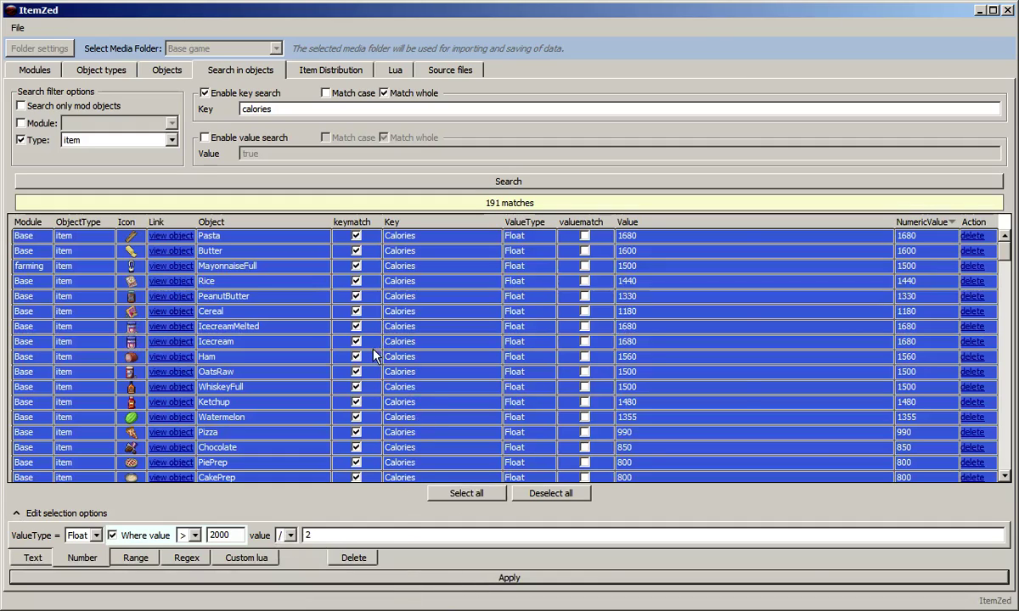
Rescale all selected Float calorie values to a new range from 0 to 1 and check the results
{"action": "left_click", "coordinate": [134, 558]}
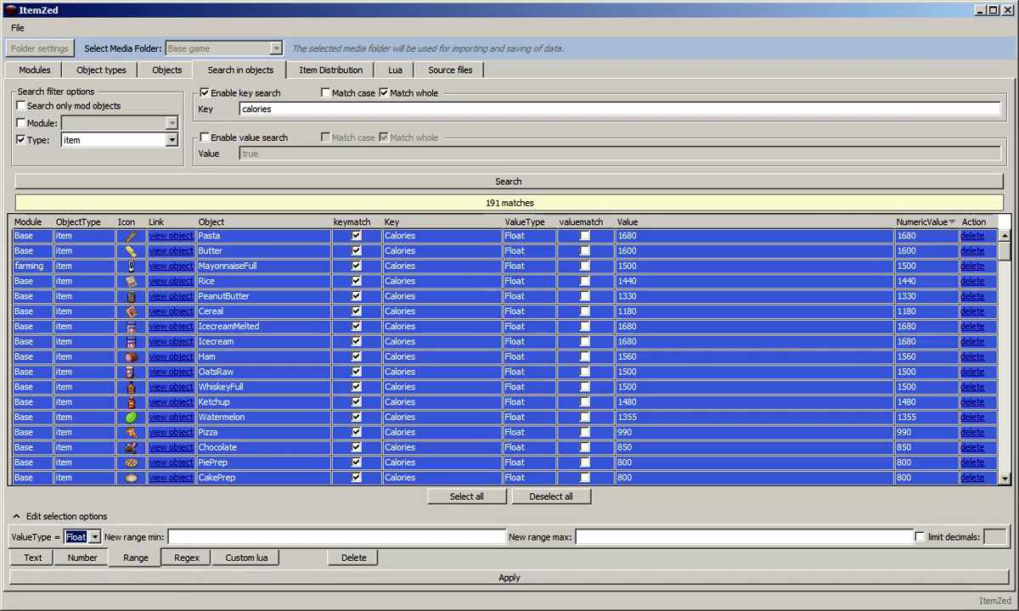
{"action": "left_click", "coordinate": [199, 534]}
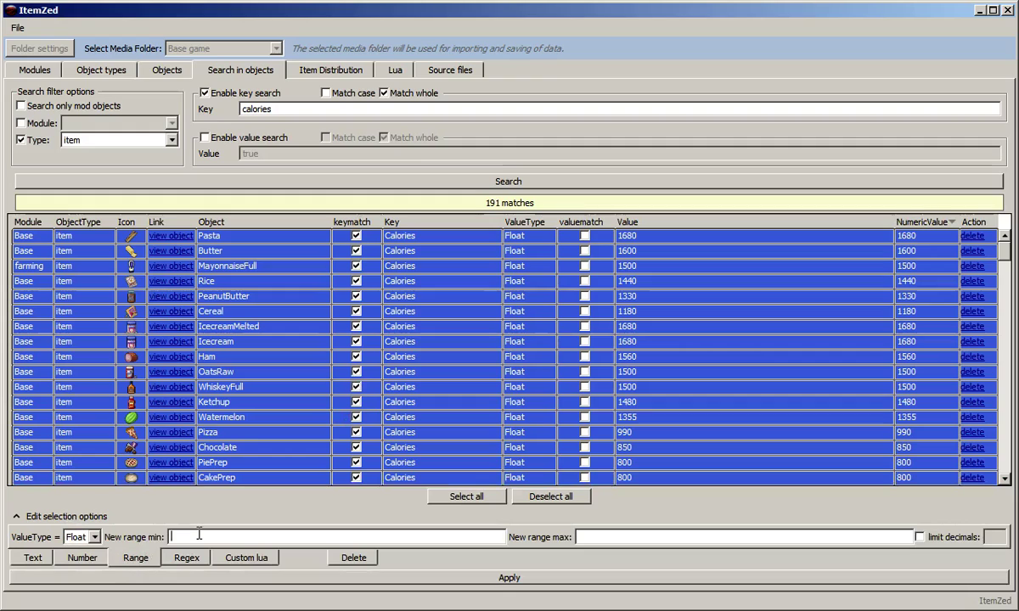
{"action": "type", "text": "0"}
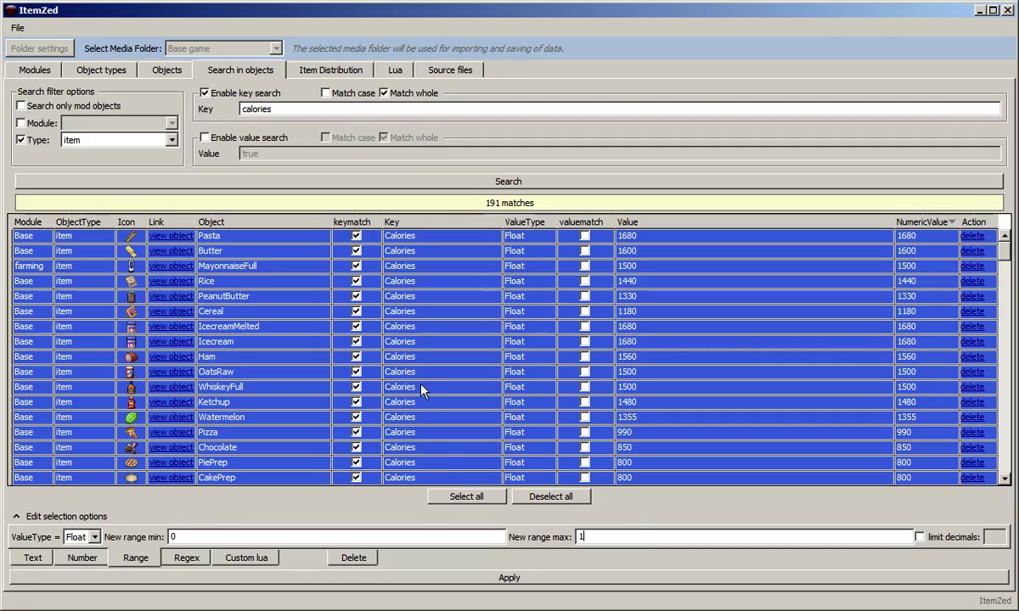
{"action": "left_click", "coordinate": [411, 581]}
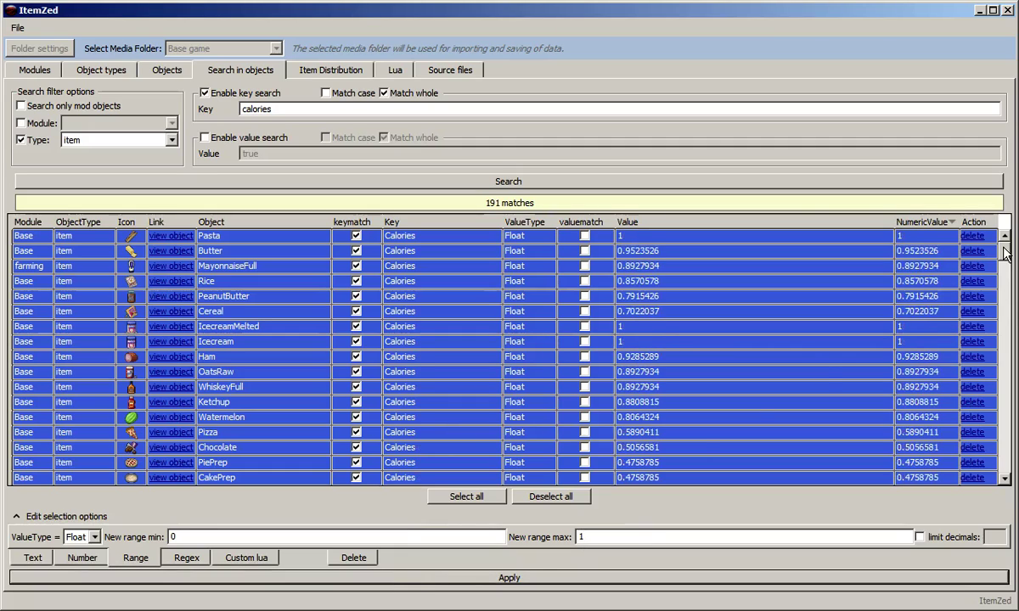
{"action": "mouse_move", "coordinate": [1004, 251]}
{"action": "left_mouse_down"}
{"action": "mouse_move", "coordinate": [1010, 263]}
{"action": "mouse_move", "coordinate": [1012, 246]}
{"action": "left_mouse_up"}
Show the regex editing options and their presets, and search the items for the key "Displayname"
{"action": "left_click", "coordinate": [186, 557]}
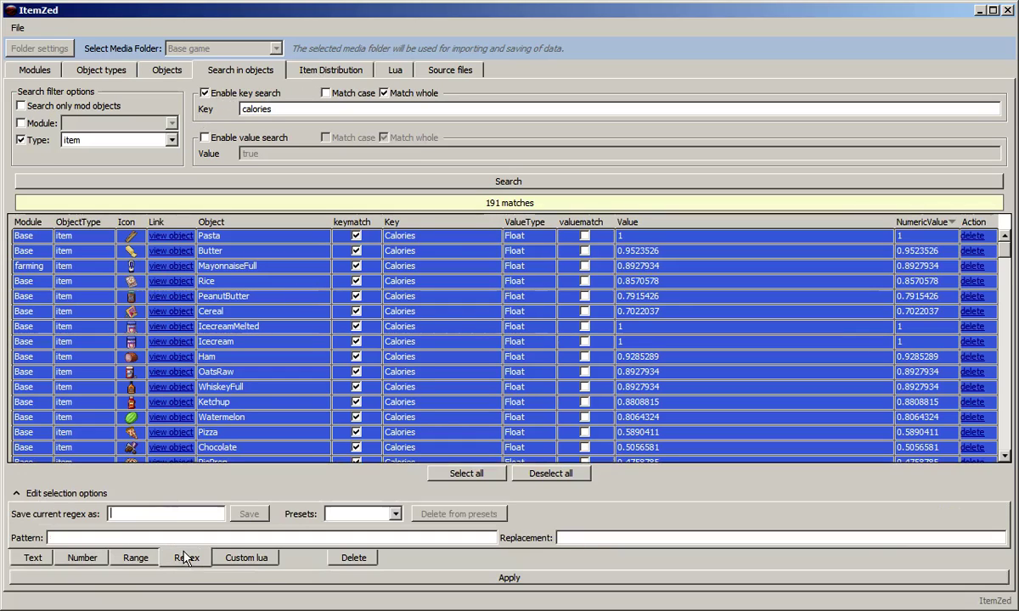
{"action": "left_click", "coordinate": [378, 515]}
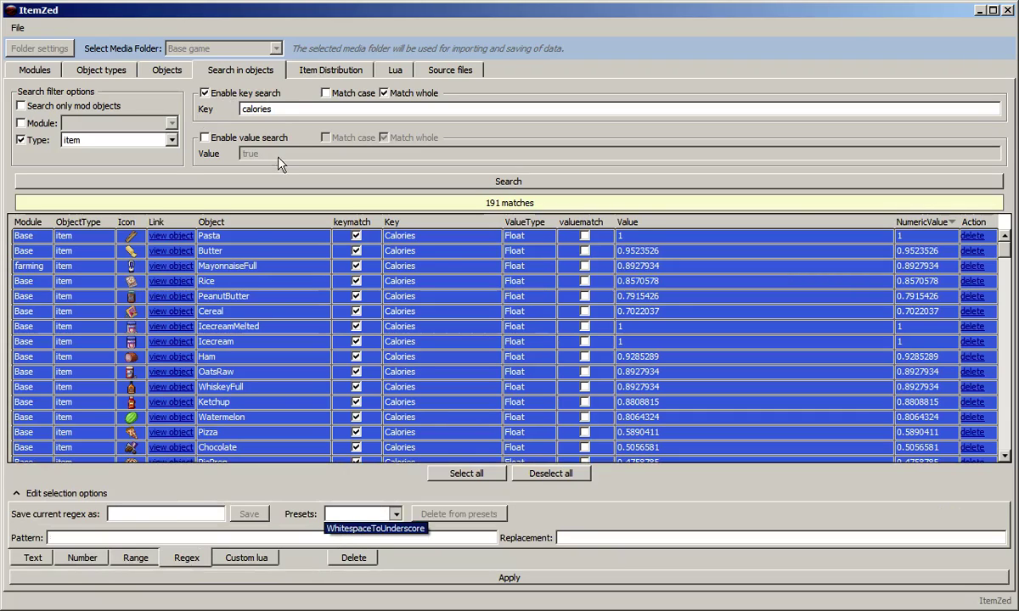
{"action": "left_click", "coordinate": [259, 108]}
{"action": "double_click", "coordinate": [258, 108]}
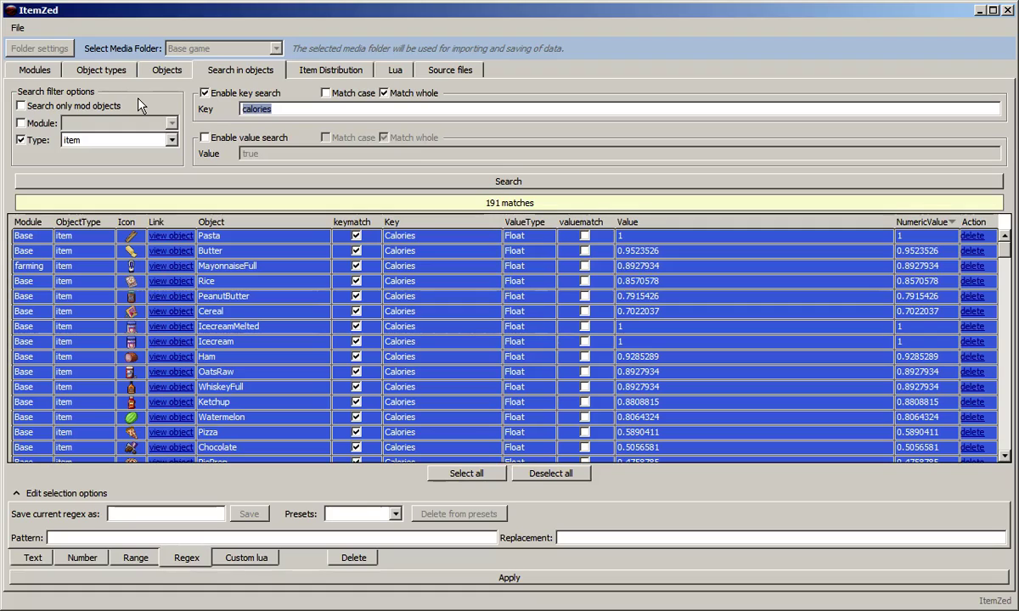
{"action": "type", "text": "Displayname"}
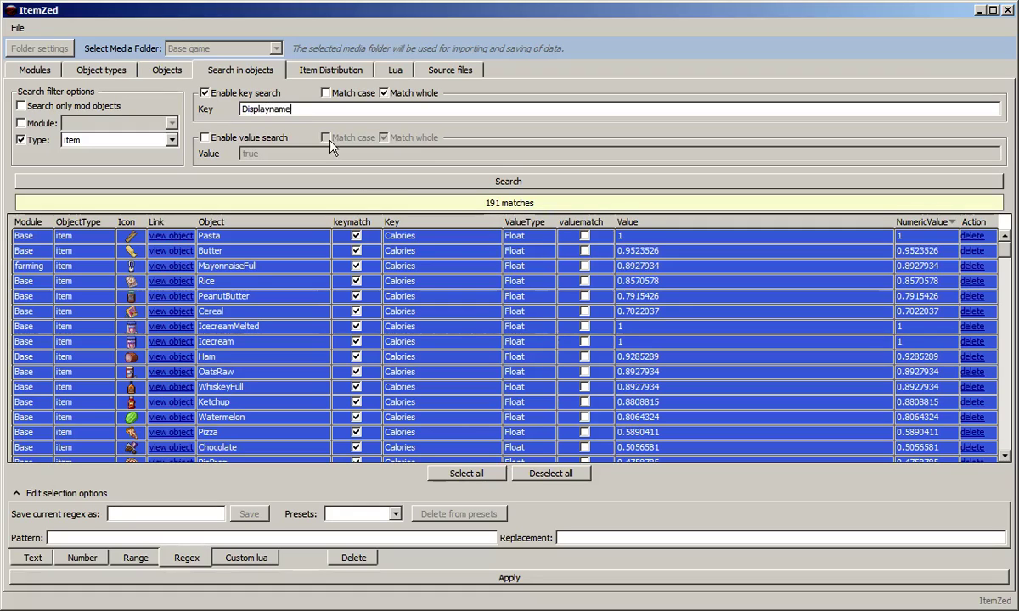
{"action": "left_click", "coordinate": [374, 188]}
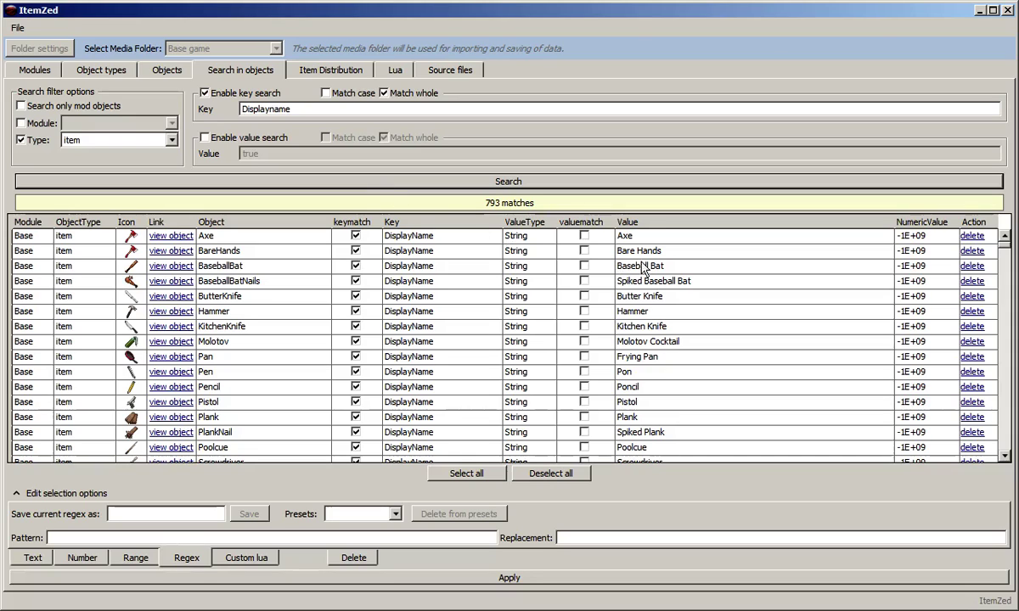
Apply the WhitespaceToUnderscore regex preset to all found display names
{"action": "left_click", "coordinate": [466, 473]}
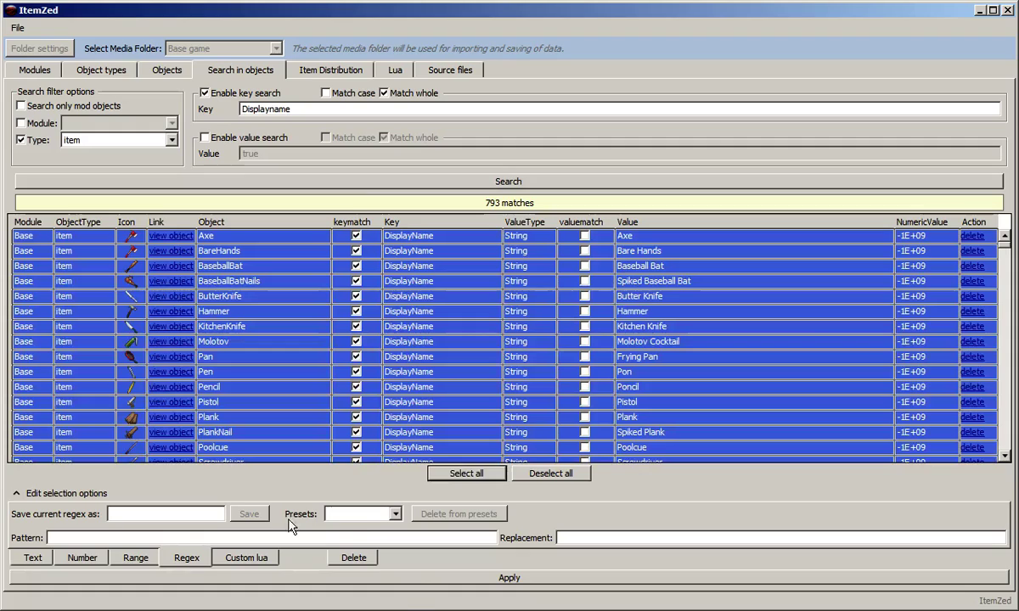
{"action": "left_click", "coordinate": [356, 527]}
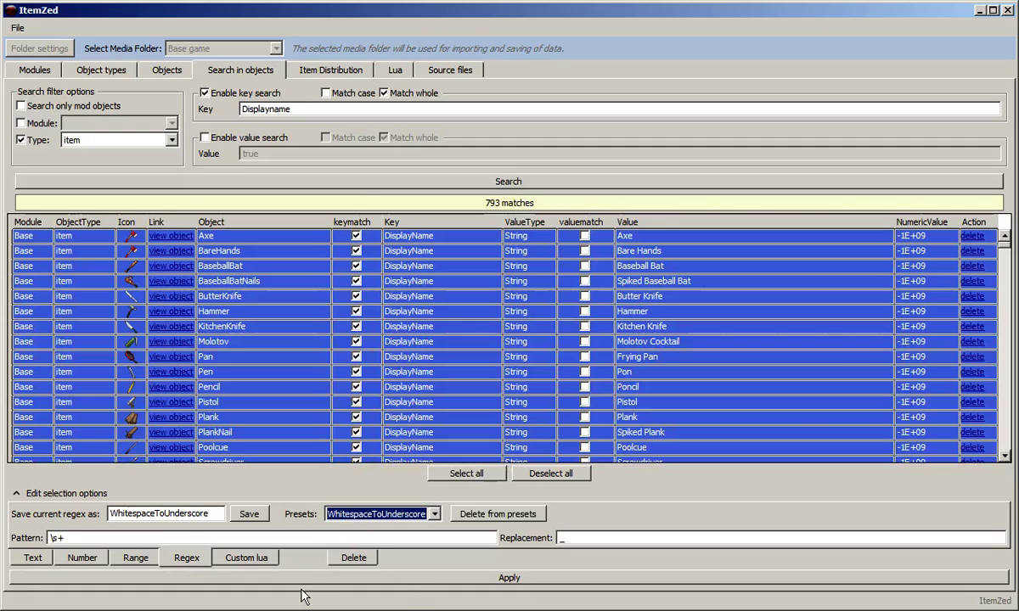
{"action": "left_click", "coordinate": [477, 580]}
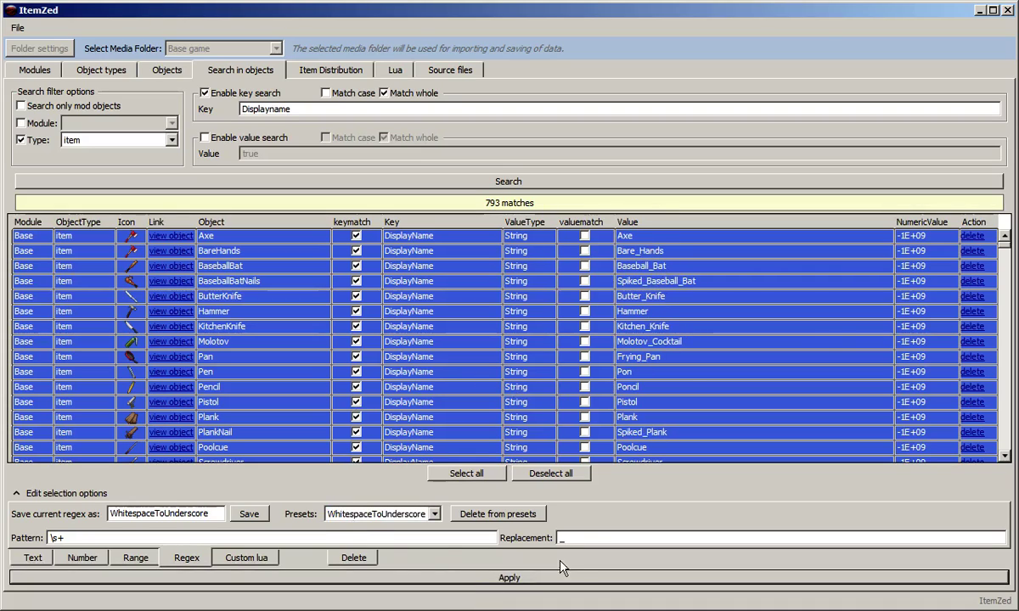
Apply the AddWeaponTag custom Lua preset to all selected display names and collapse the edit options to check the results
{"action": "left_click", "coordinate": [245, 560]}
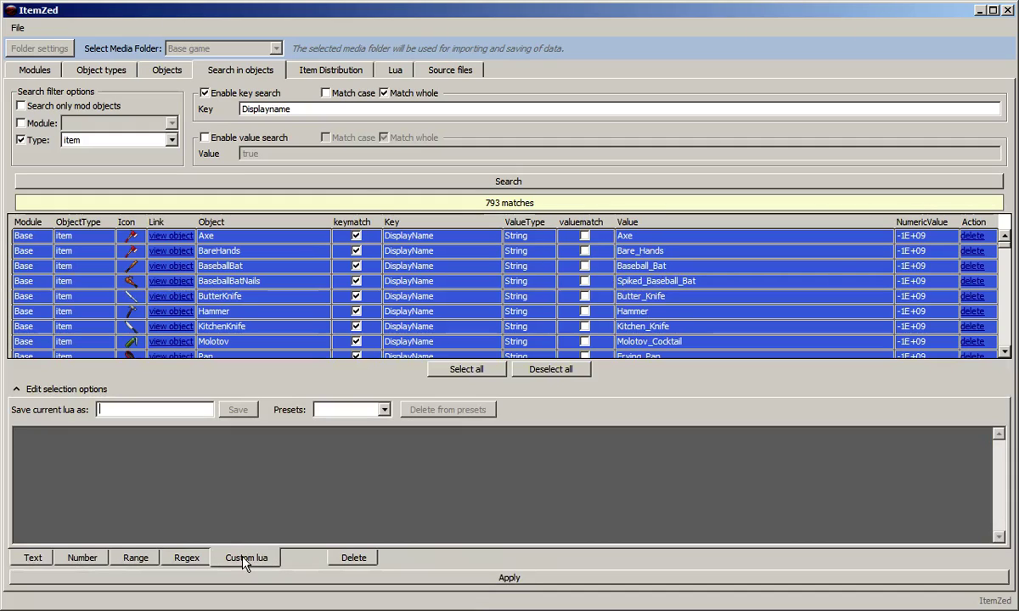
{"action": "left_click", "coordinate": [385, 410]}
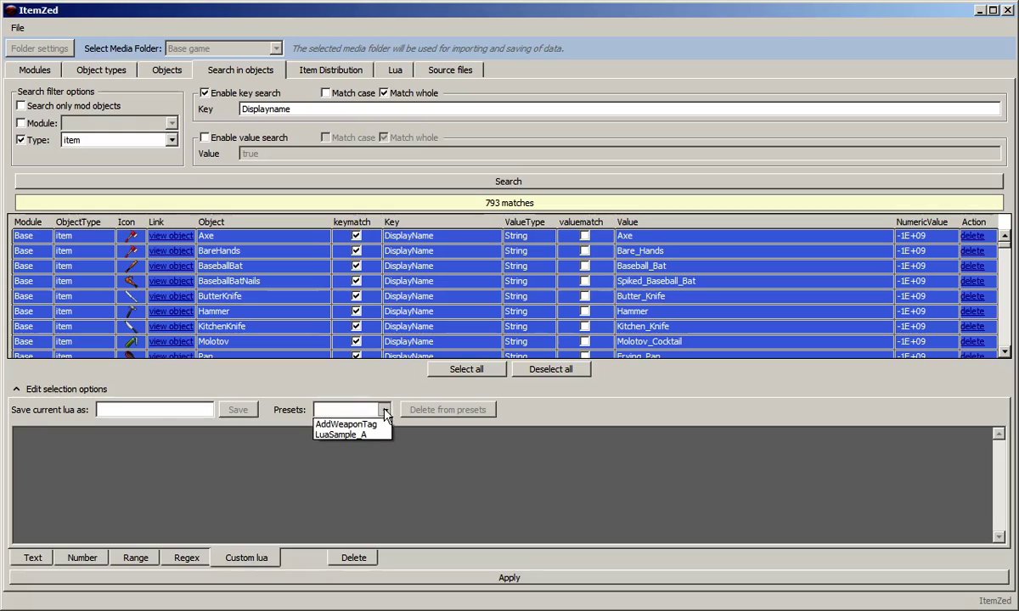
{"action": "left_click", "coordinate": [395, 423]}
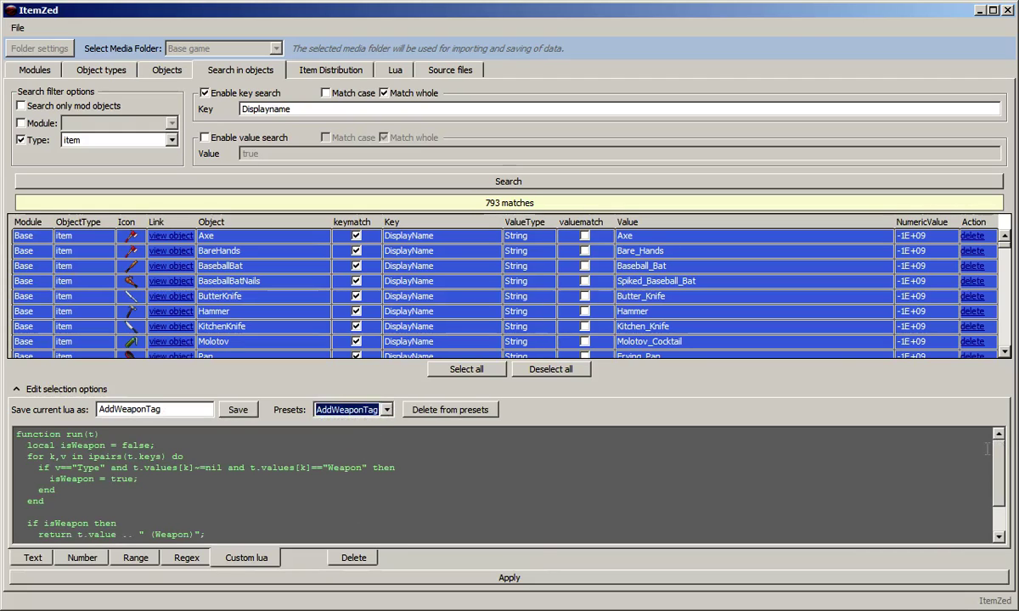
{"action": "left_click_drag", "start_coordinate": [998, 459], "coordinate": [998, 434]}
{"action": "left_click", "coordinate": [489, 580]}
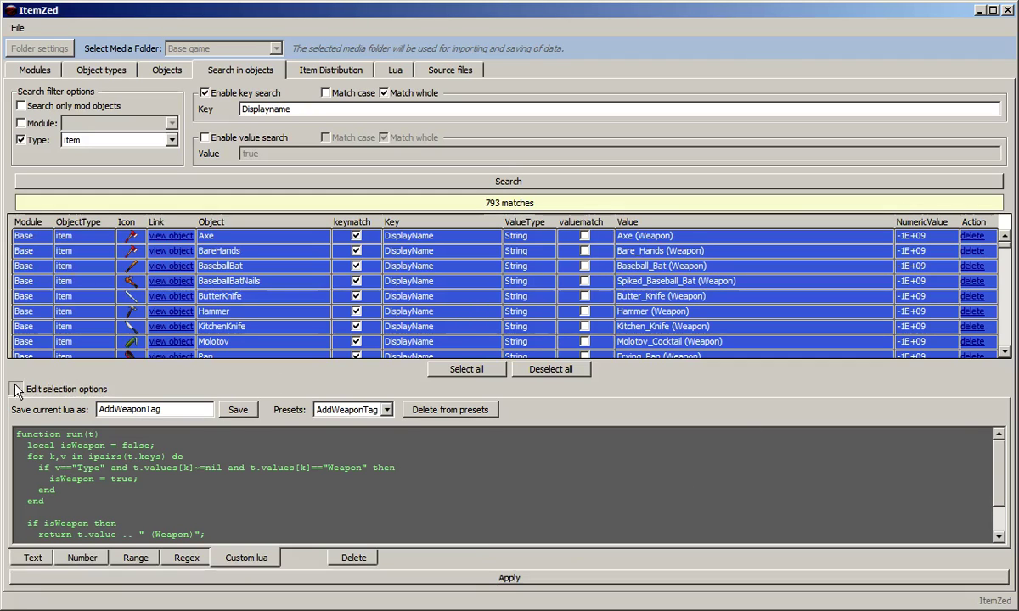
{"action": "left_click", "coordinate": [17, 389]}
{"action": "mouse_move", "coordinate": [1010, 254]}
{"action": "left_mouse_down"}
{"action": "mouse_move", "coordinate": [1006, 339]}
{"action": "mouse_move", "coordinate": [1010, 255]}
{"action": "left_mouse_up"}
Delete the DisplayName entries of the items from BaseballBatNails through Pan and from PlankNail through Shotgun
{"action": "left_click", "coordinate": [683, 281]}
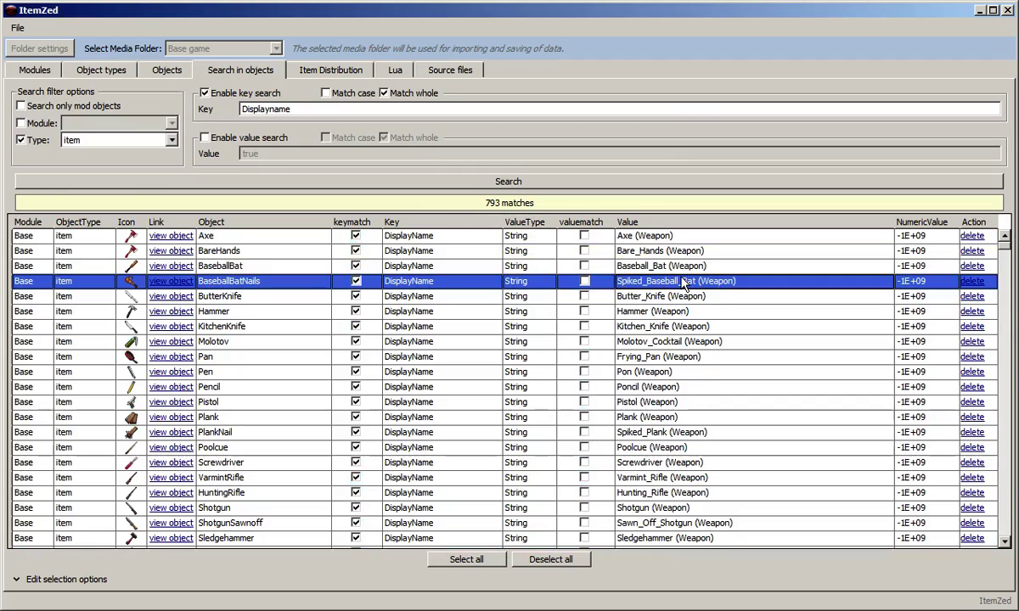
{"action": "left_click", "coordinate": [618, 353], "text": "shift"}
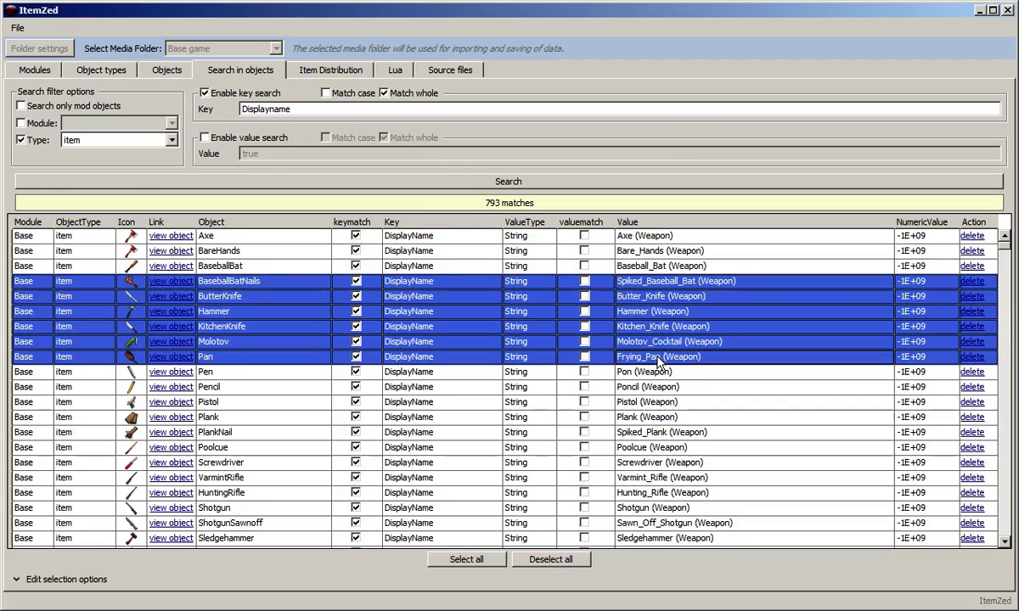
{"action": "left_click", "coordinate": [649, 432], "text": "ctrl"}
{"action": "left_click", "coordinate": [605, 507], "text": "ctrl+shift"}
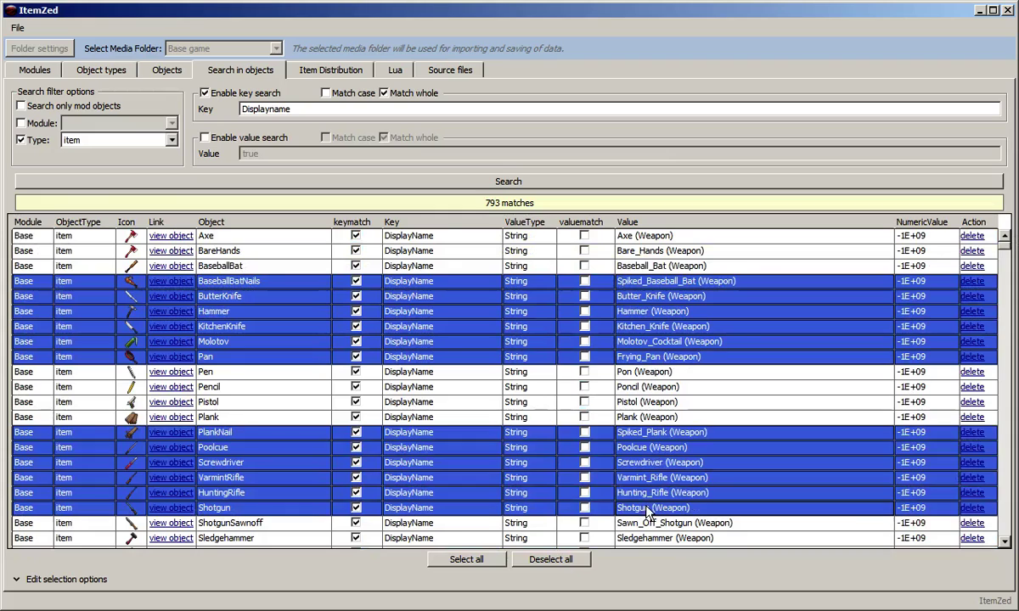
{"action": "left_click", "coordinate": [17, 580]}
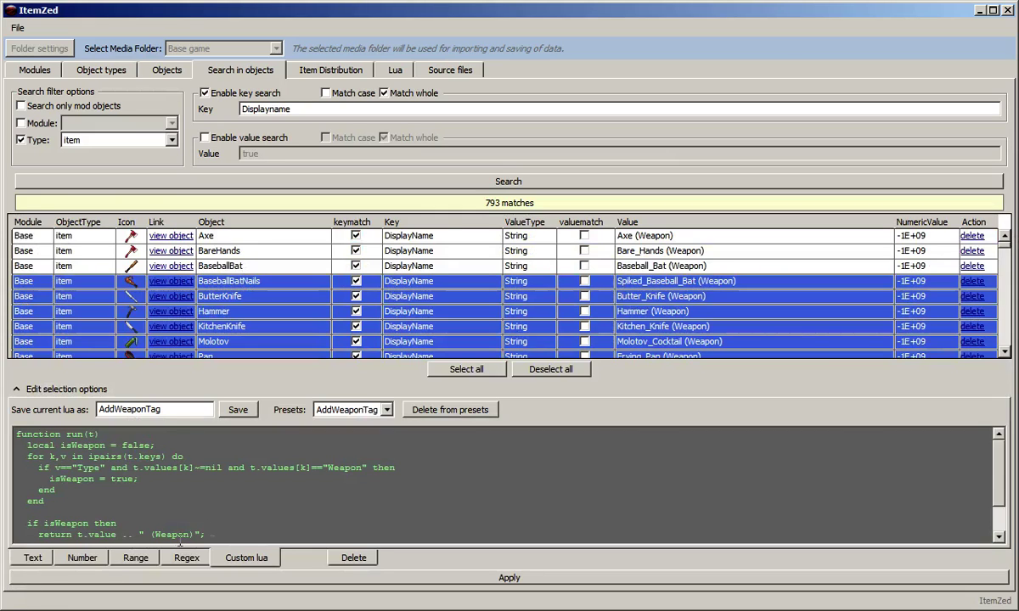
{"action": "left_click", "coordinate": [353, 557]}
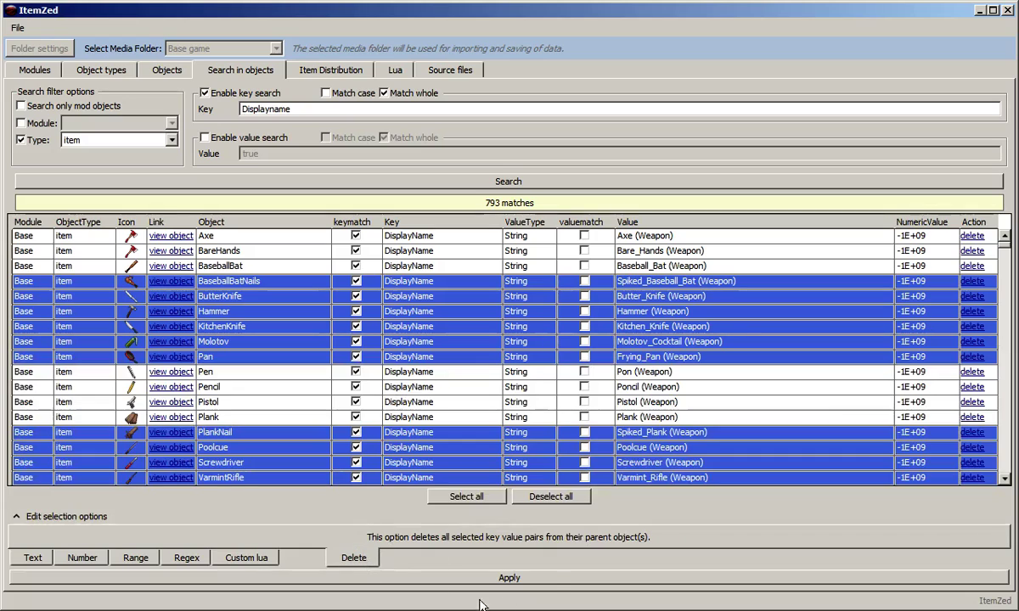
{"action": "left_click", "coordinate": [551, 580]}
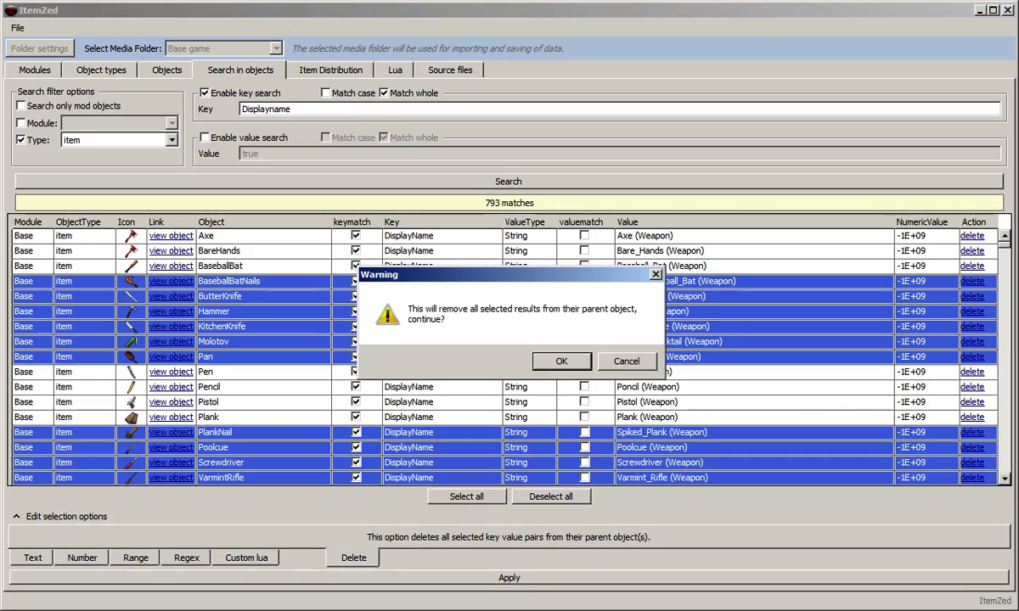
{"action": "left_click", "coordinate": [547, 363]}
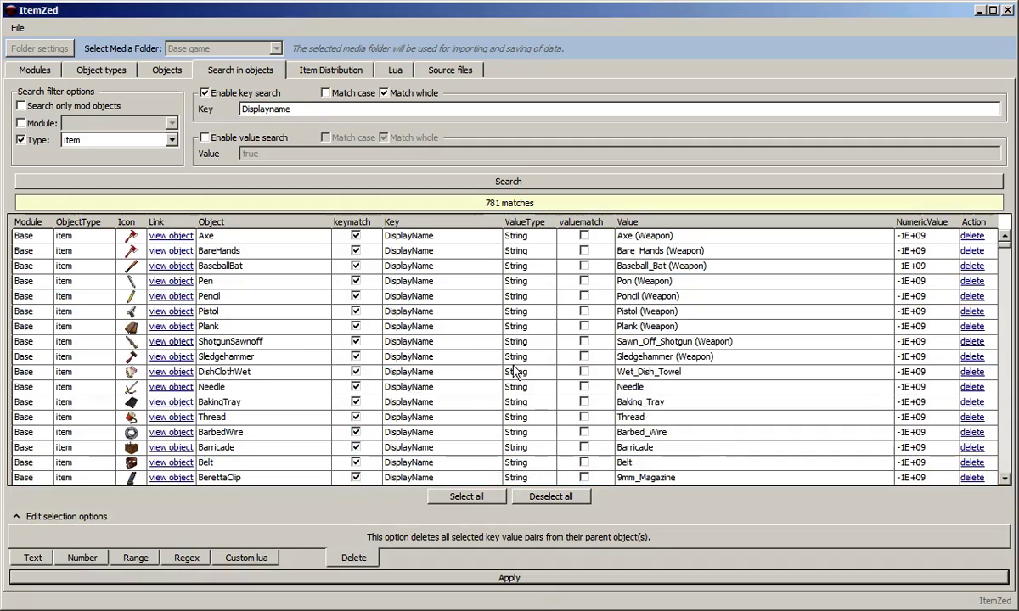
Load the saved Lua script TestScript, save and run it, and close its output log
{"action": "left_click", "coordinate": [390, 75]}
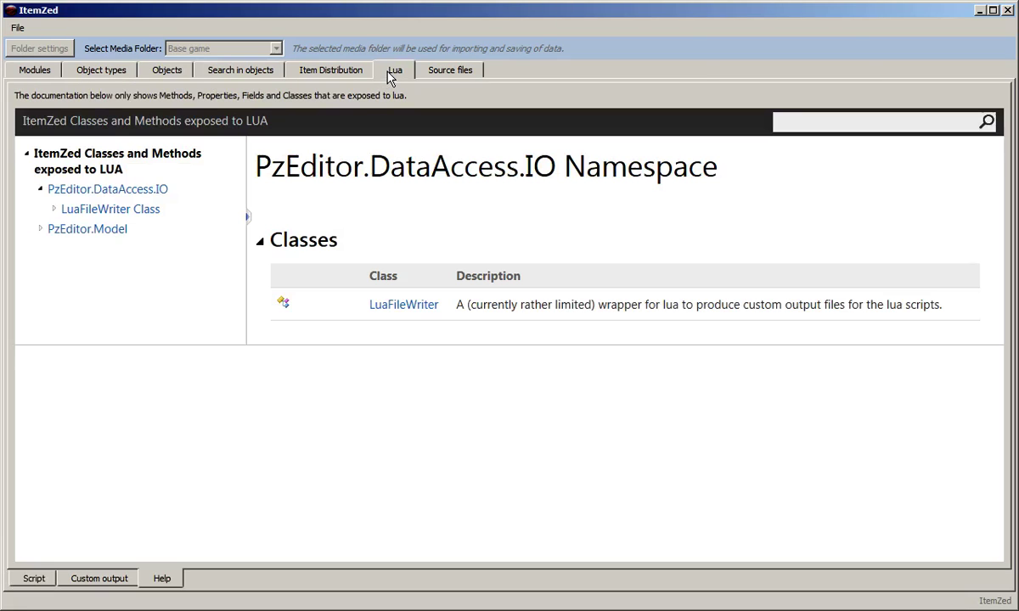
{"action": "left_click", "coordinate": [35, 579]}
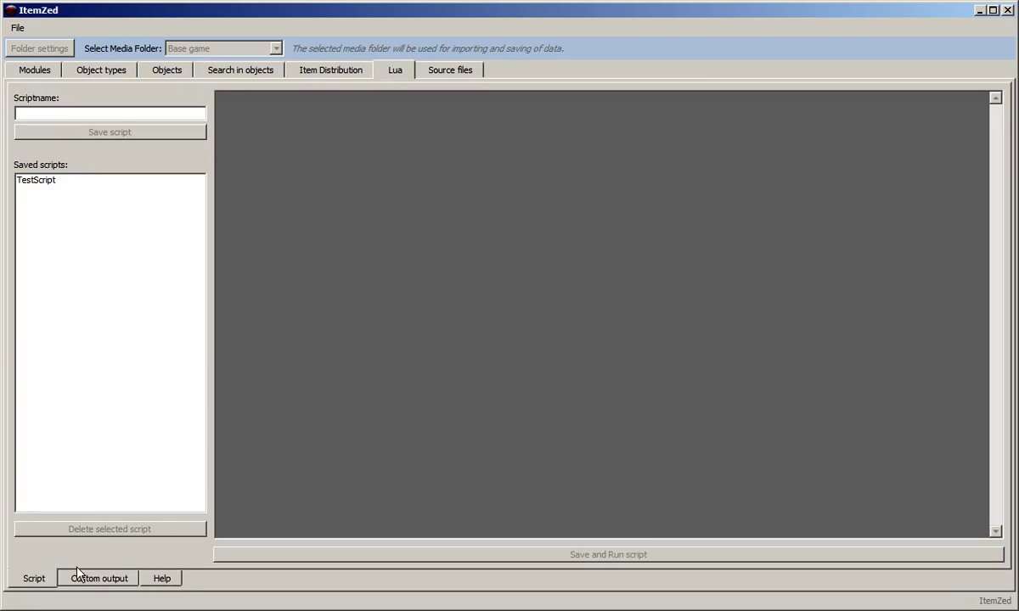
{"action": "left_click", "coordinate": [44, 181]}
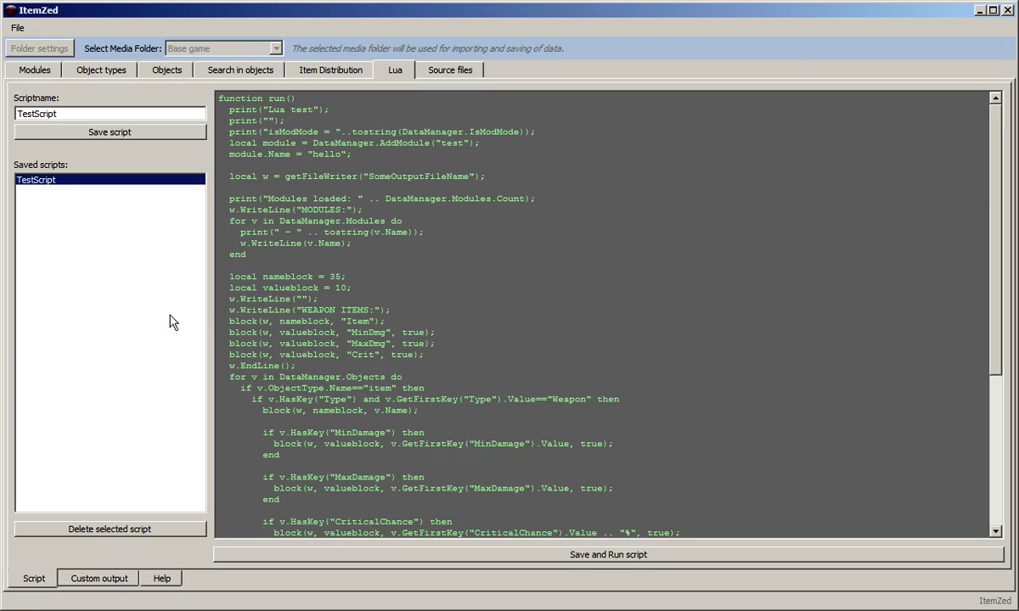
{"action": "mouse_move", "coordinate": [999, 114]}
{"action": "left_mouse_down"}
{"action": "mouse_move", "coordinate": [998, 237]}
{"action": "mouse_move", "coordinate": [998, 114]}
{"action": "left_mouse_up"}
{"action": "left_click", "coordinate": [587, 557]}
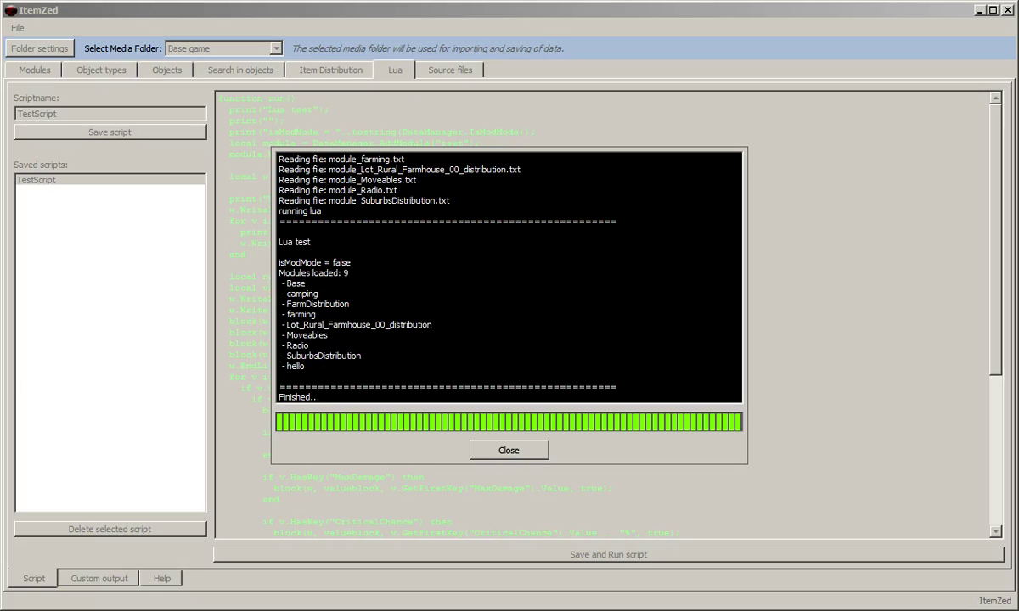
{"action": "left_click", "coordinate": [511, 450]}
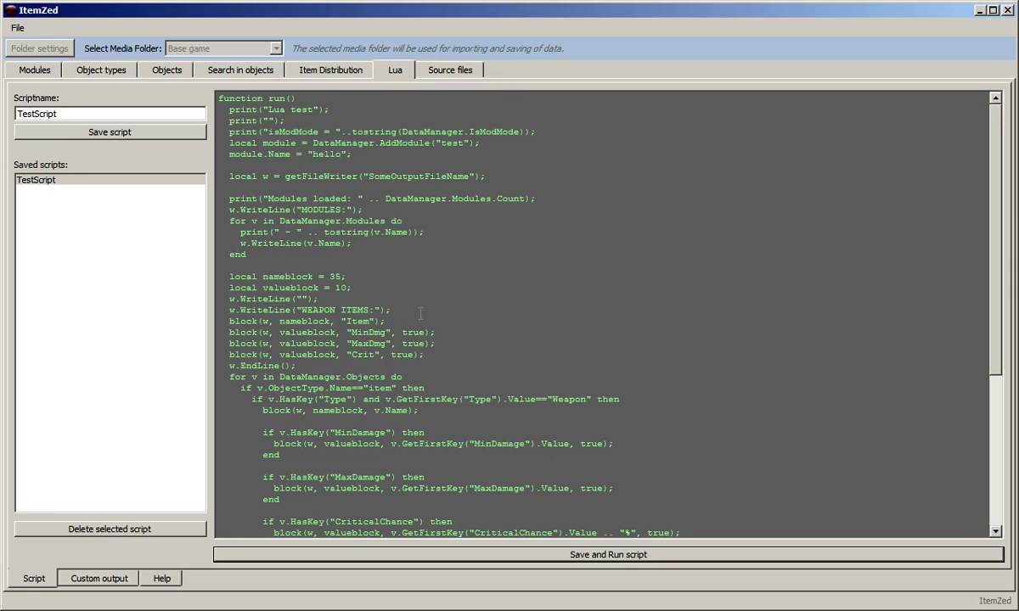
Examine the script's output file name, the custom output folder and the contents of SomeOutputFileName
{"action": "left_click_drag", "start_coordinate": [367, 177], "coordinate": [471, 176]}
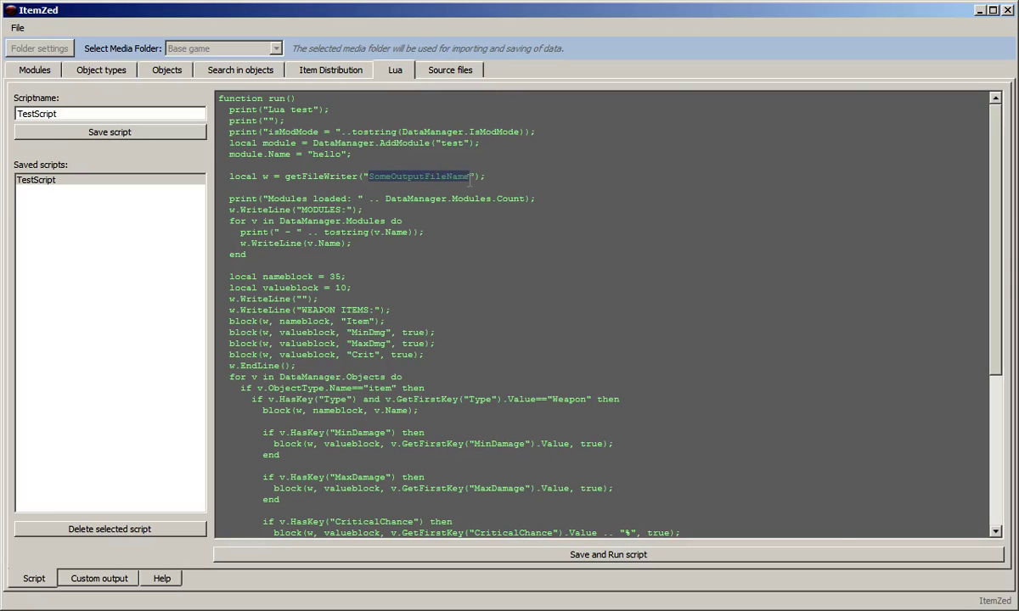
{"action": "left_click", "coordinate": [98, 578]}
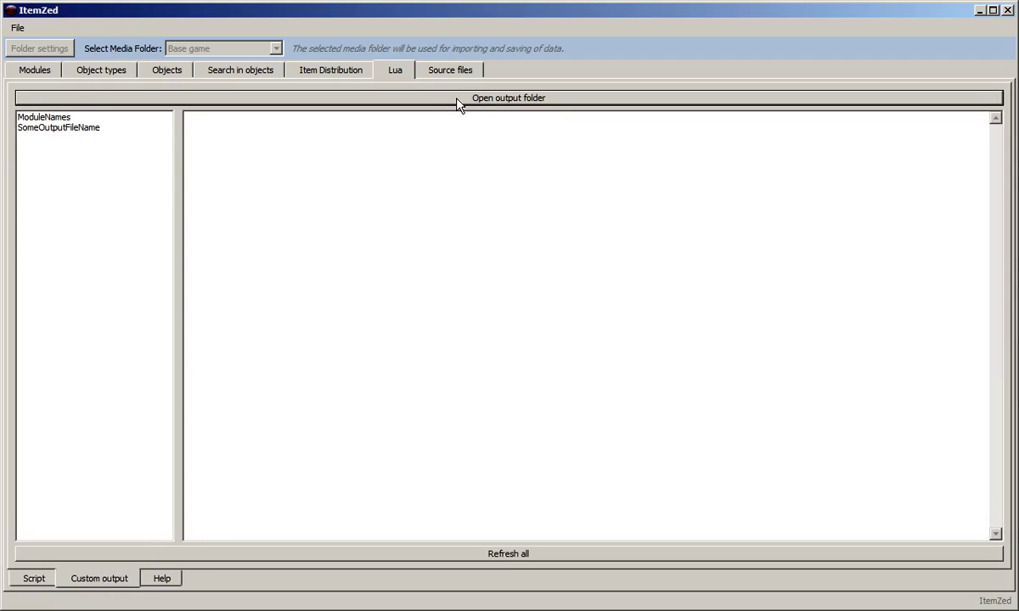
{"action": "left_click", "coordinate": [427, 93]}
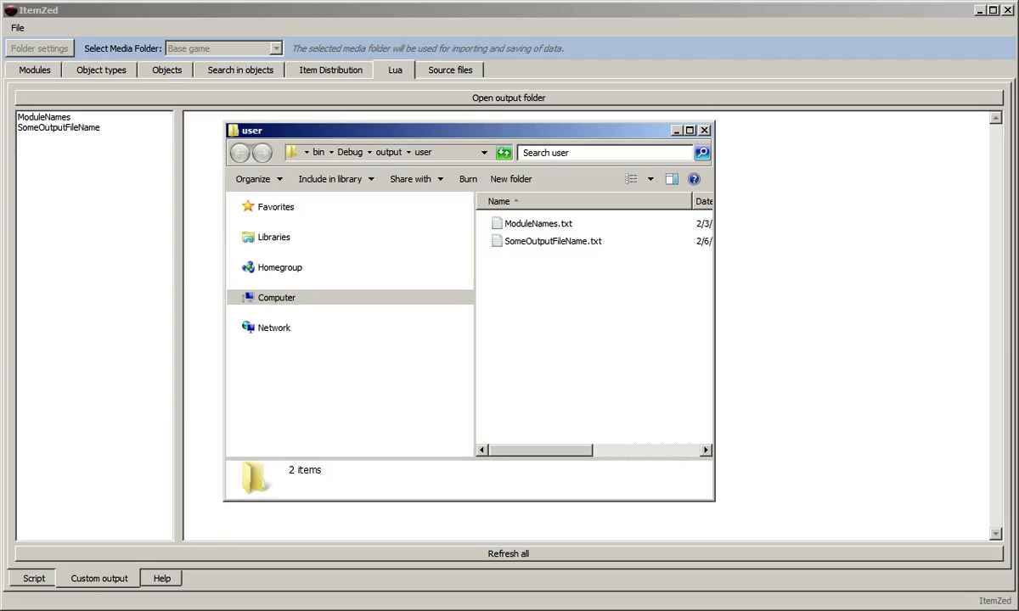
{"action": "left_click", "coordinate": [478, 106]}
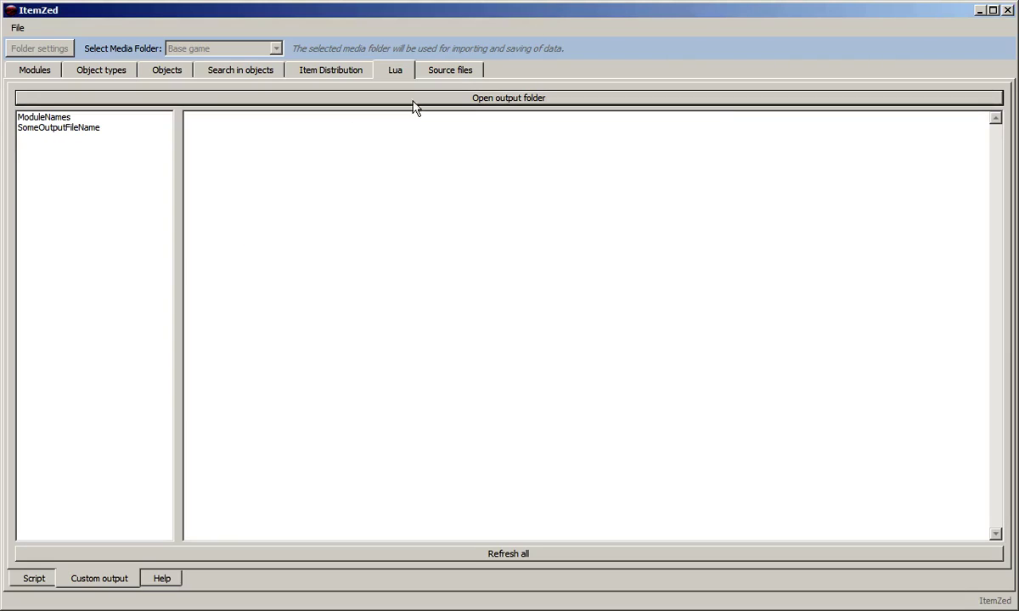
{"action": "left_click", "coordinate": [77, 129]}
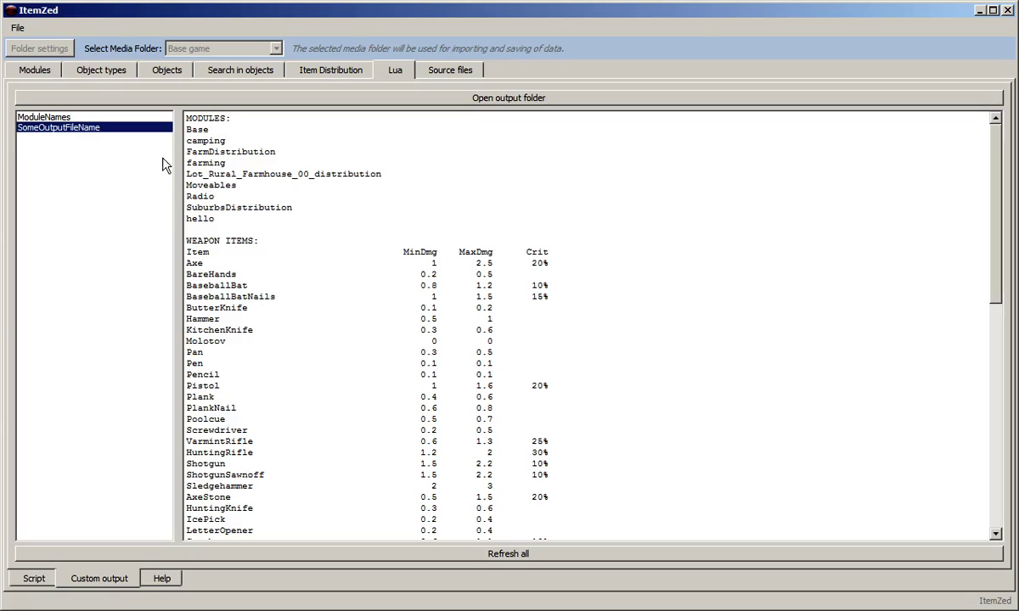
{"action": "mouse_move", "coordinate": [999, 146]}
{"action": "left_mouse_down"}
{"action": "mouse_move", "coordinate": [1001, 275]}
{"action": "mouse_move", "coordinate": [986, 136]}
{"action": "left_mouse_up"}
Examine the Lua help documentation for the DataManager class and the other classes in PzEditor.Model
{"action": "left_click", "coordinate": [153, 577]}
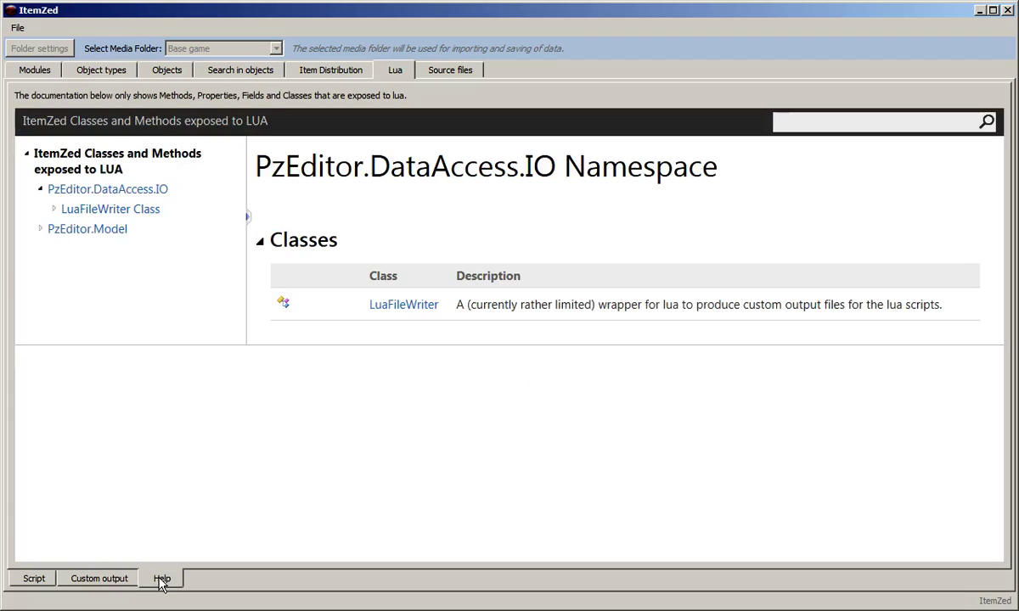
{"action": "left_click", "coordinate": [40, 228]}
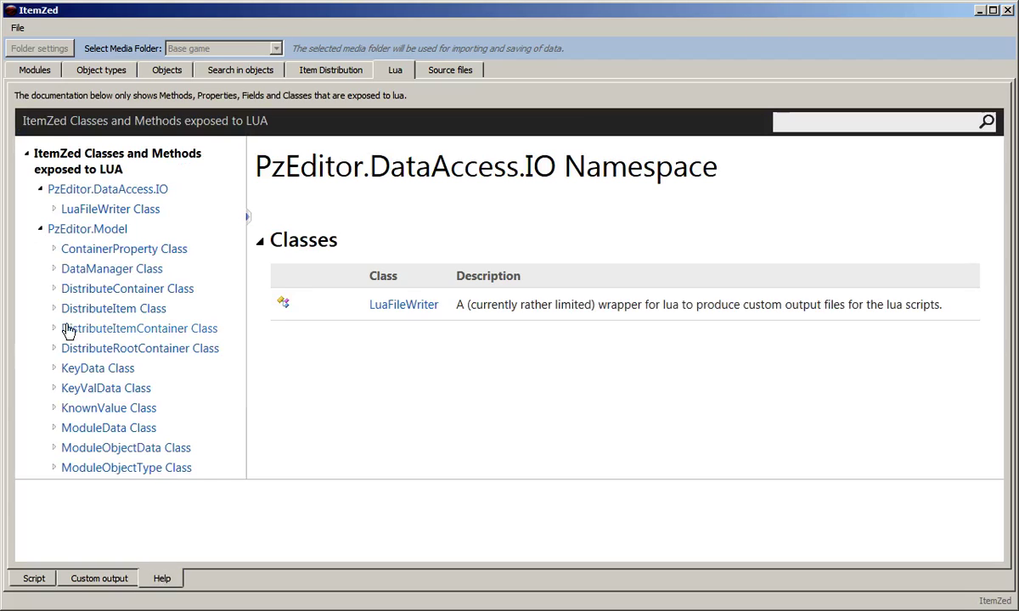
{"action": "left_click", "coordinate": [89, 270]}
{"action": "scroll", "coordinate": [650, 284], "scroll_direction": "down", "scroll_amount": 15}
{"action": "scroll", "coordinate": [650, 288], "scroll_direction": "up", "scroll_amount": 15}
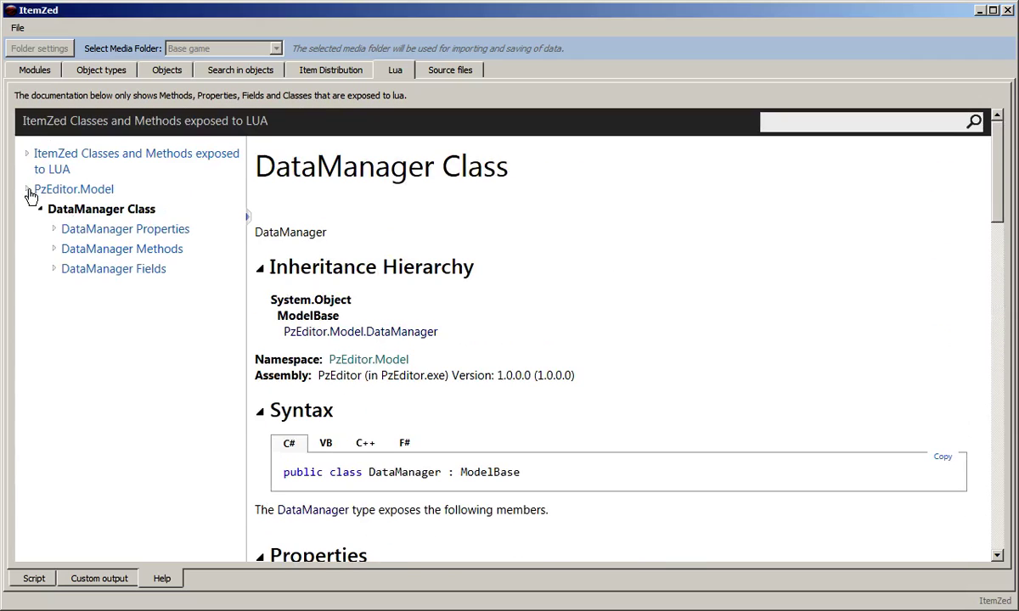
{"action": "left_click", "coordinate": [29, 190]}
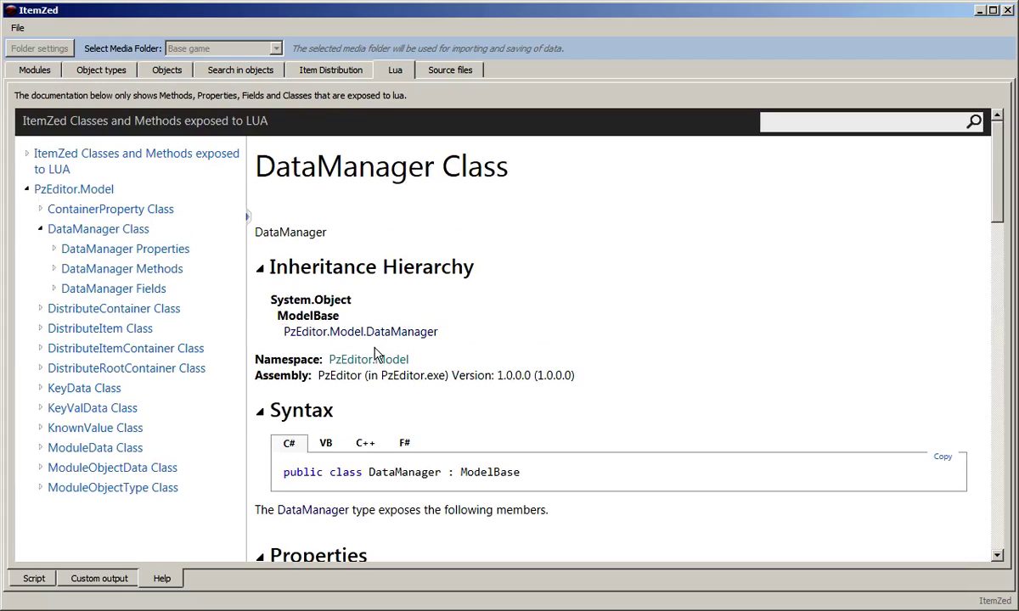
View the source files Base.module_camping.txt and Base.module_FarmDistribution.txt
{"action": "left_click", "coordinate": [447, 73]}
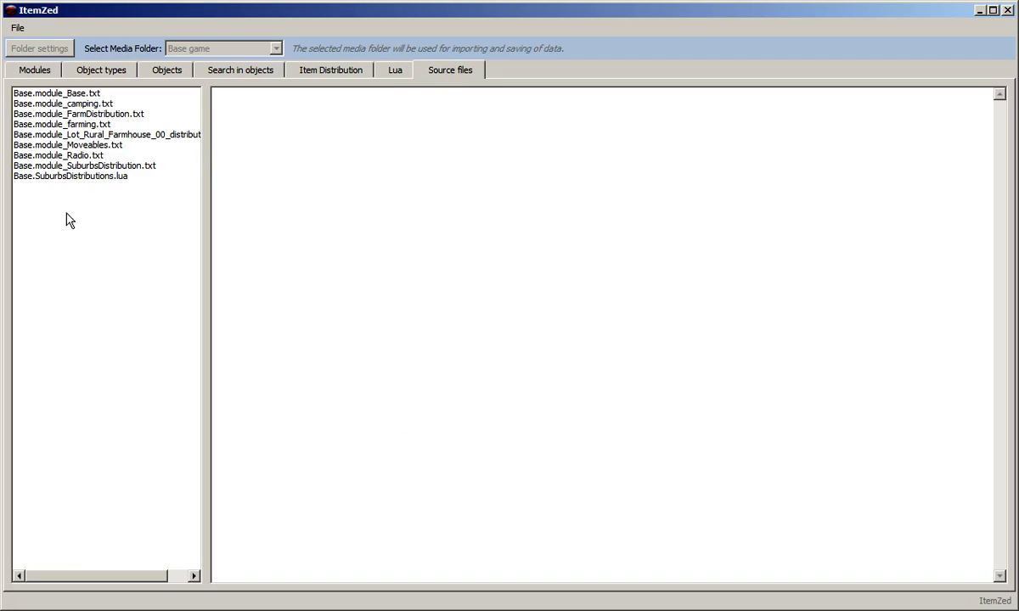
{"action": "left_click", "coordinate": [54, 103]}
{"action": "left_click", "coordinate": [54, 114]}
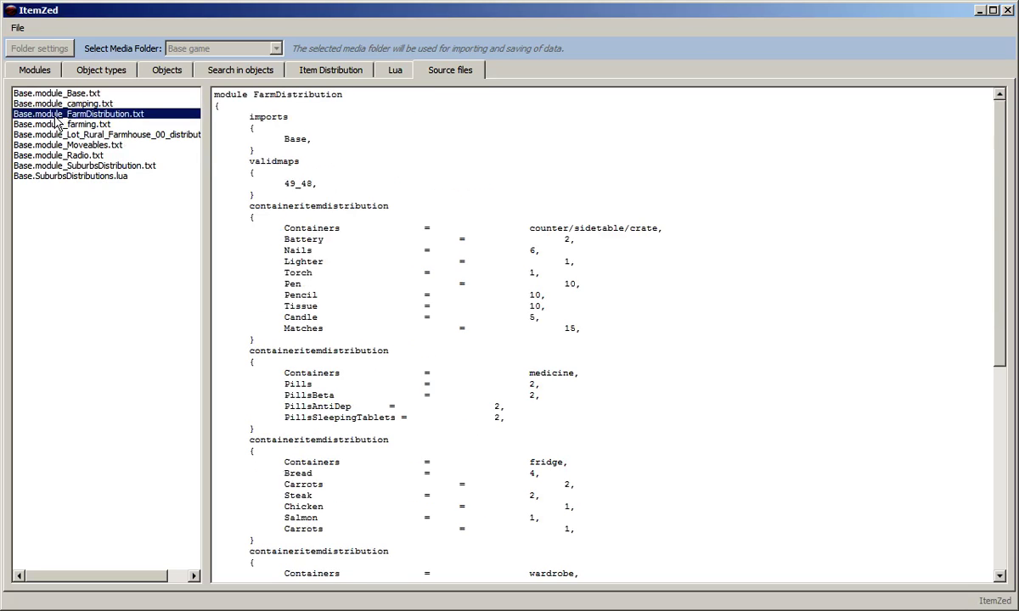